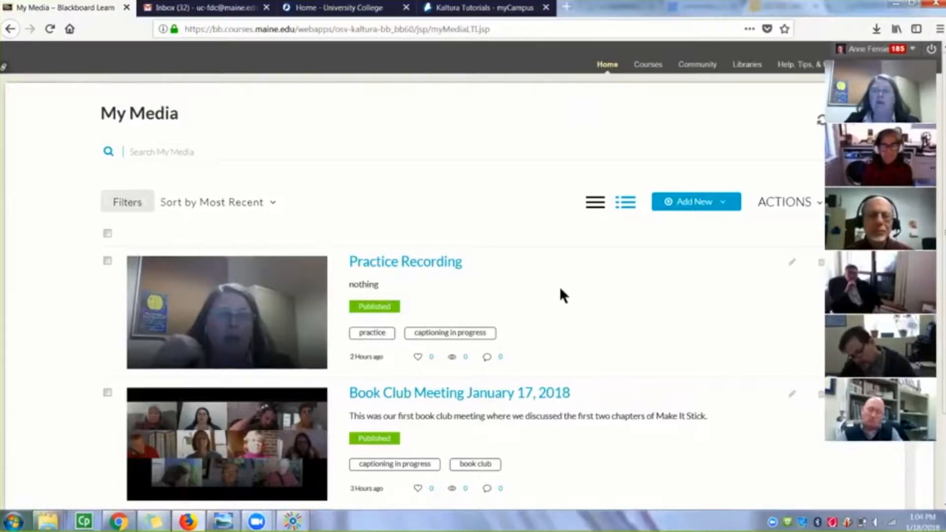
# Create a new video quiz based on the Practice Recording media and start the quiz
pyautogui.click(715, 205)
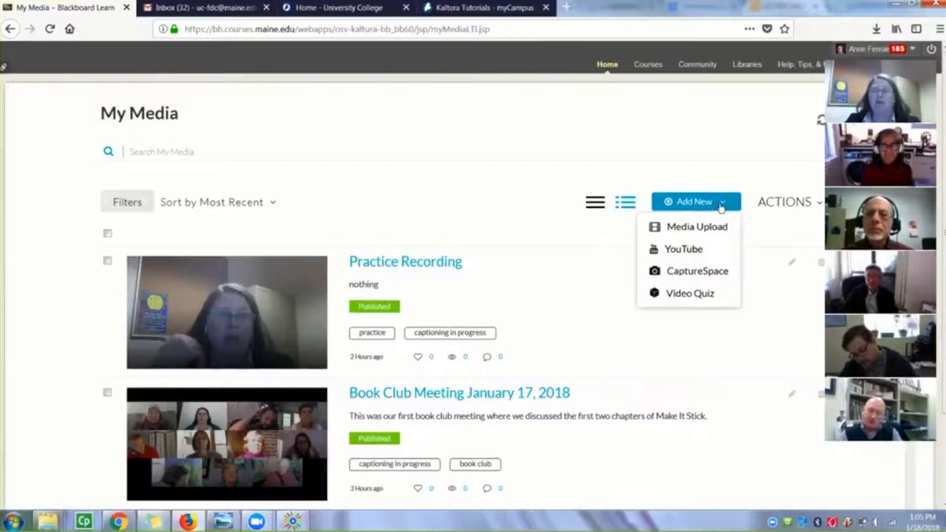
pyautogui.click(698, 295)
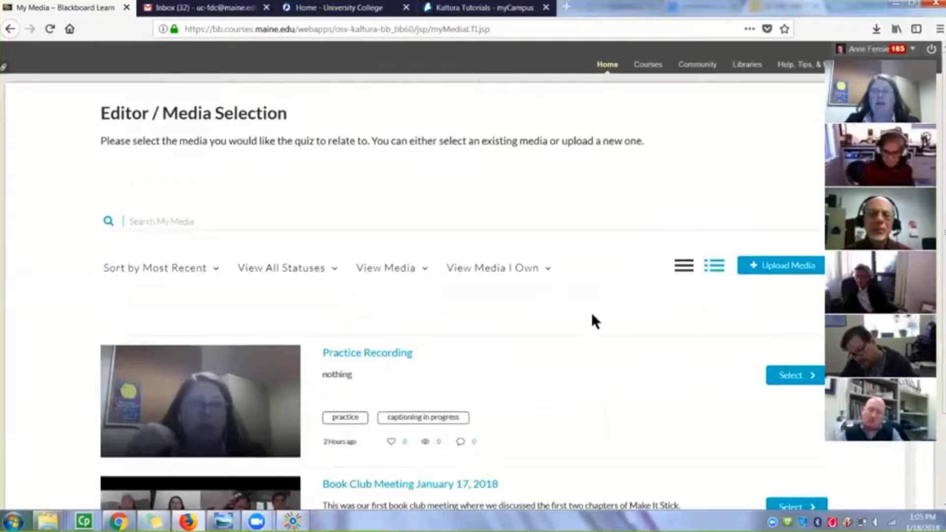
pyautogui.scroll(-3, 593, 318)
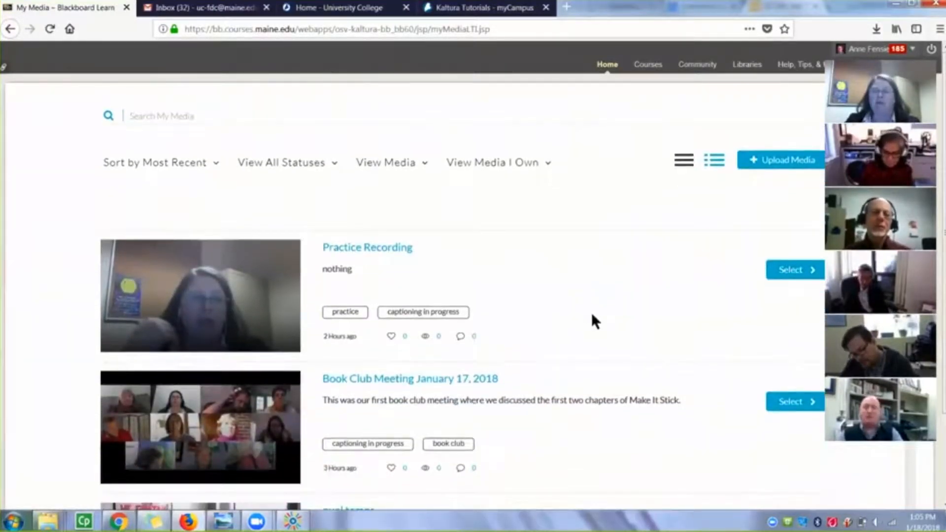
pyautogui.click(778, 276)
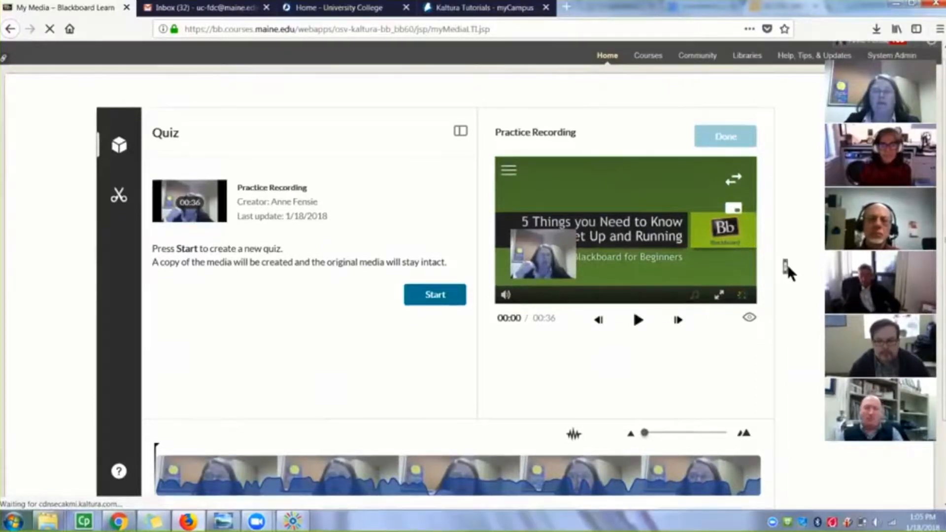
pyautogui.scroll(-1, 788, 265)
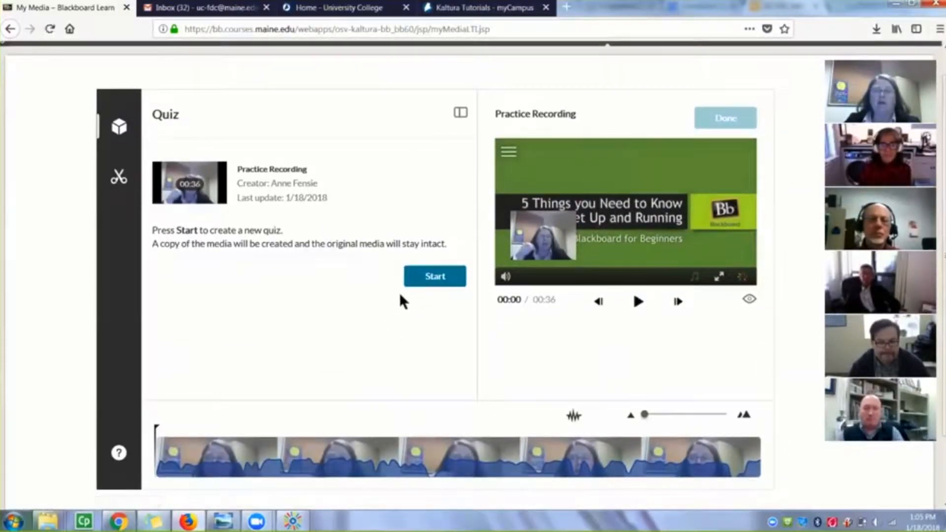
pyautogui.click(418, 283)
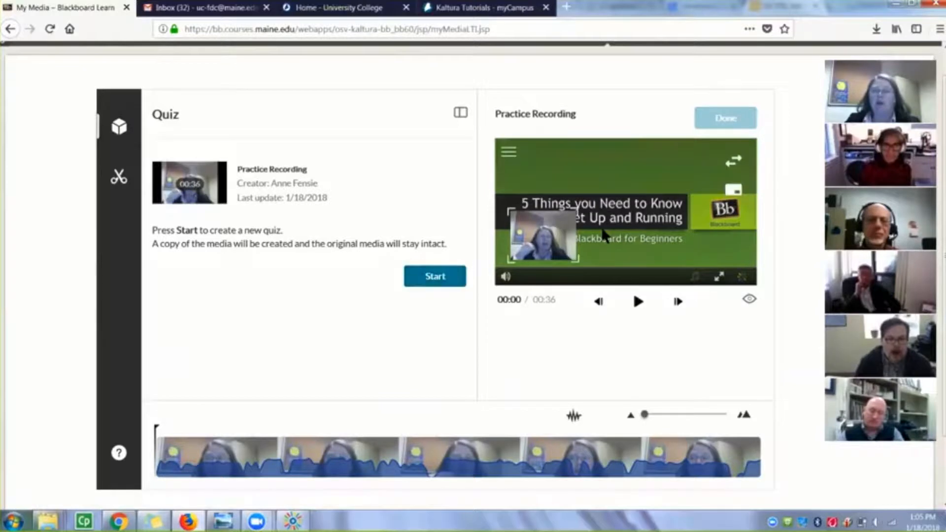
pyautogui.click(437, 276)
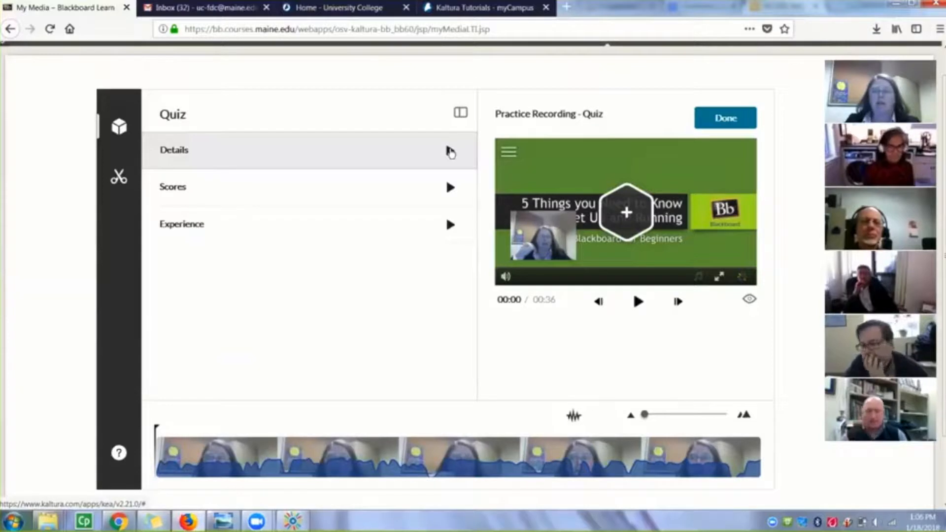
# Rename the quiz as "Practice Recording - Study Questions" in its details
pyautogui.click(450, 150)
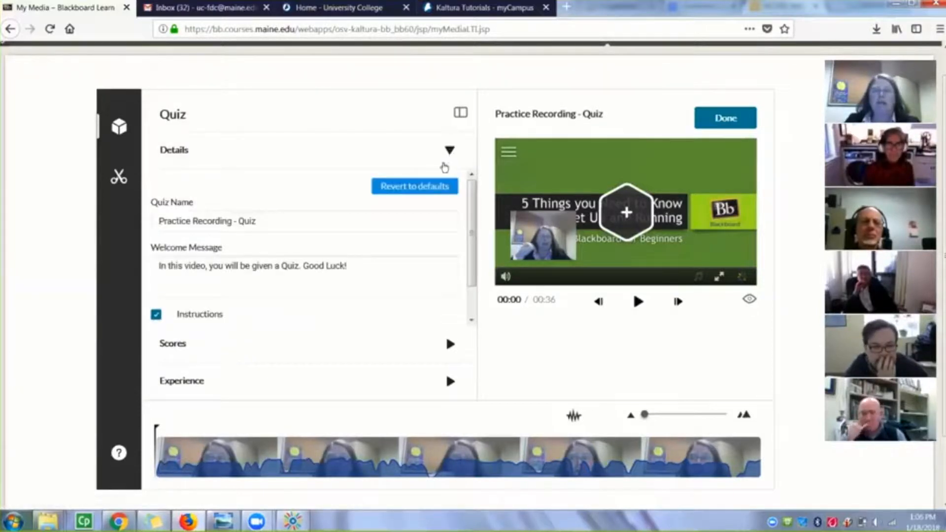
pyautogui.click(269, 219)
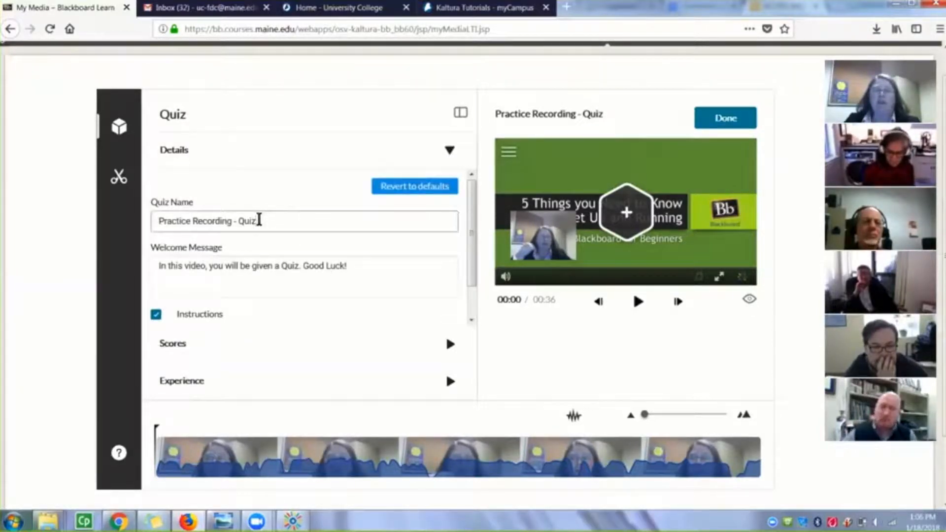
pyautogui.moveTo(260, 220); pyautogui.dragTo(147, 227)
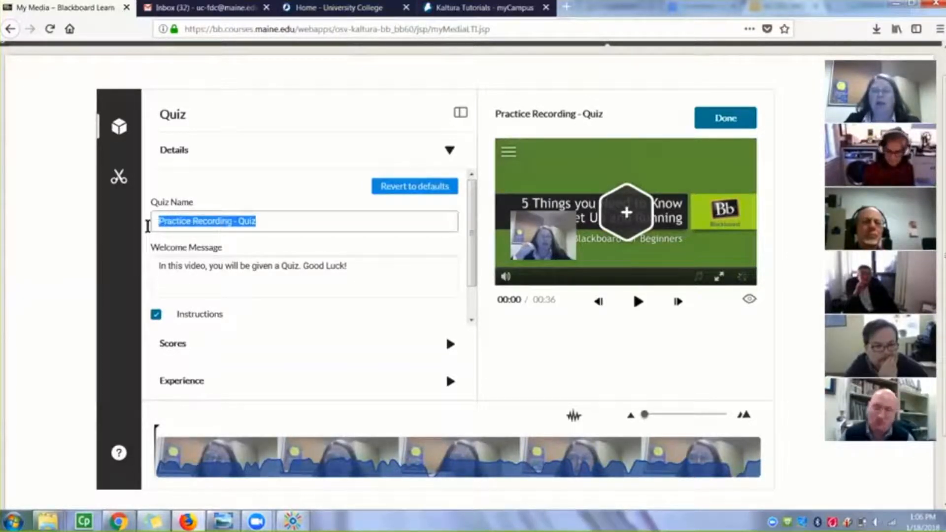
pyautogui.moveTo(177, 228); pyautogui.dragTo(233, 220)
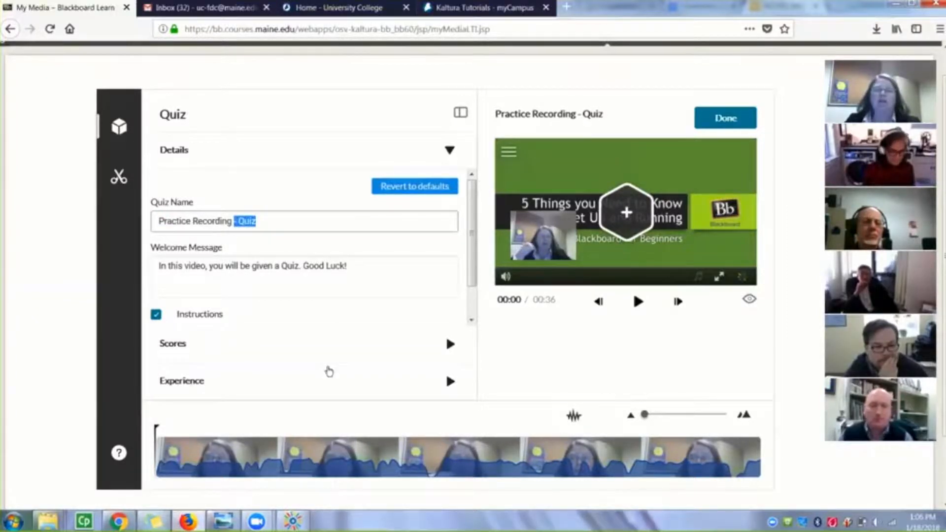
pyautogui.click(370, 238)
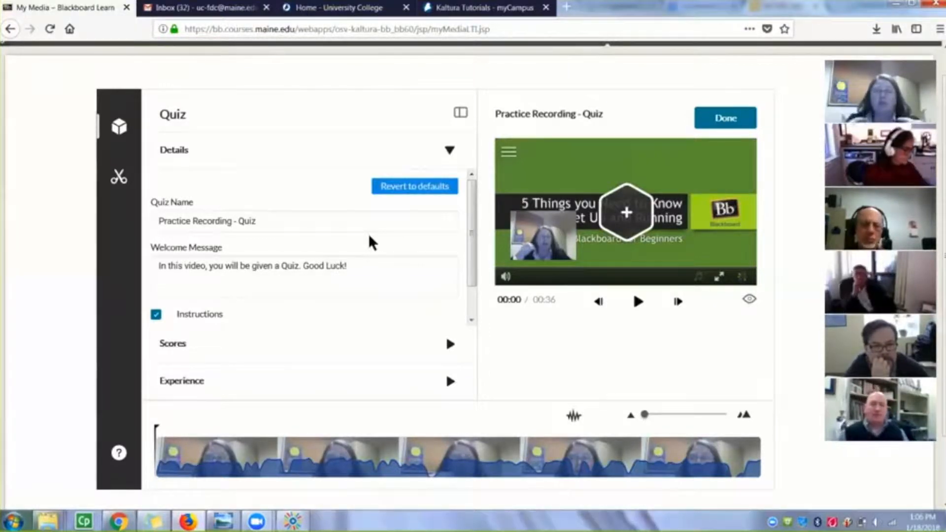
pyautogui.moveTo(273, 220); pyautogui.dragTo(238, 220)
pyautogui.write('S')
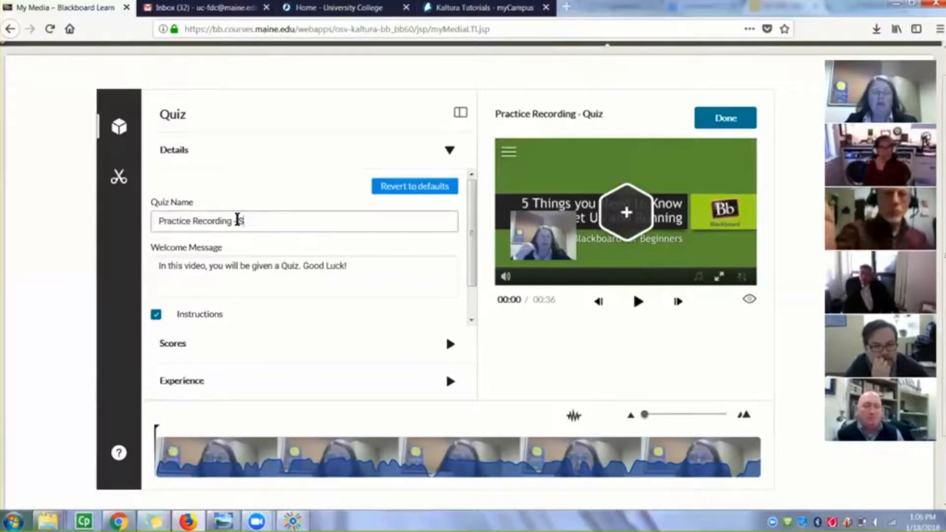
pyautogui.write('tudy Ques')
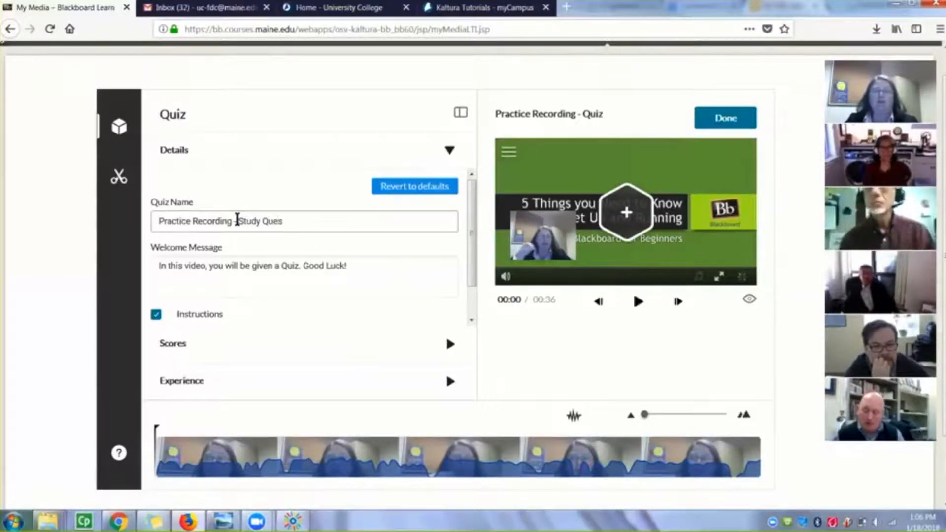
pyautogui.write('tions')
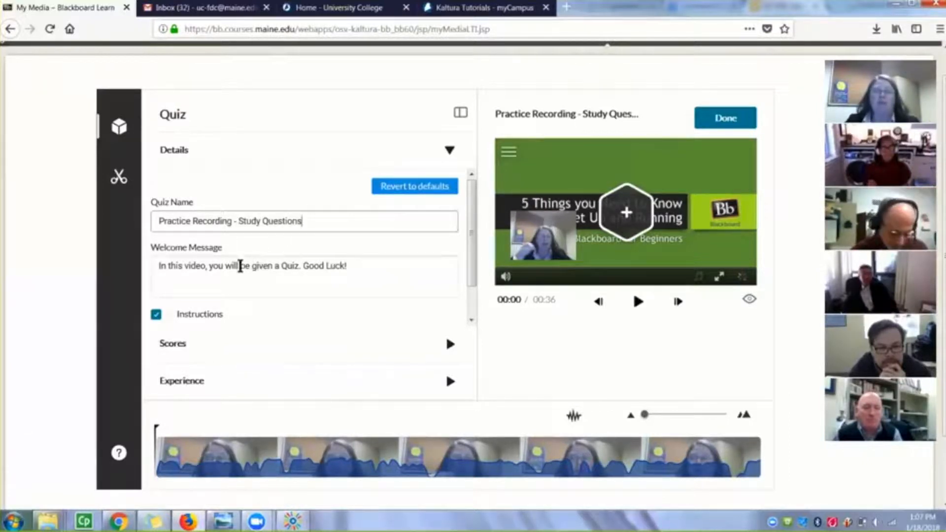
# Replace "a Quiz" in the welcome message with "some questions to answer"
pyautogui.click(187, 275)
pyautogui.moveTo(156, 266); pyautogui.dragTo(373, 264)
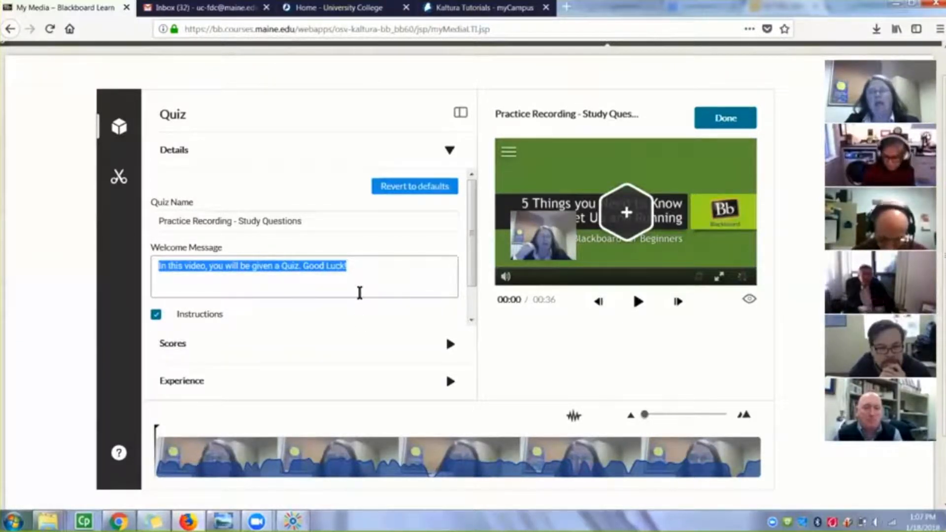
pyautogui.click(296, 268)
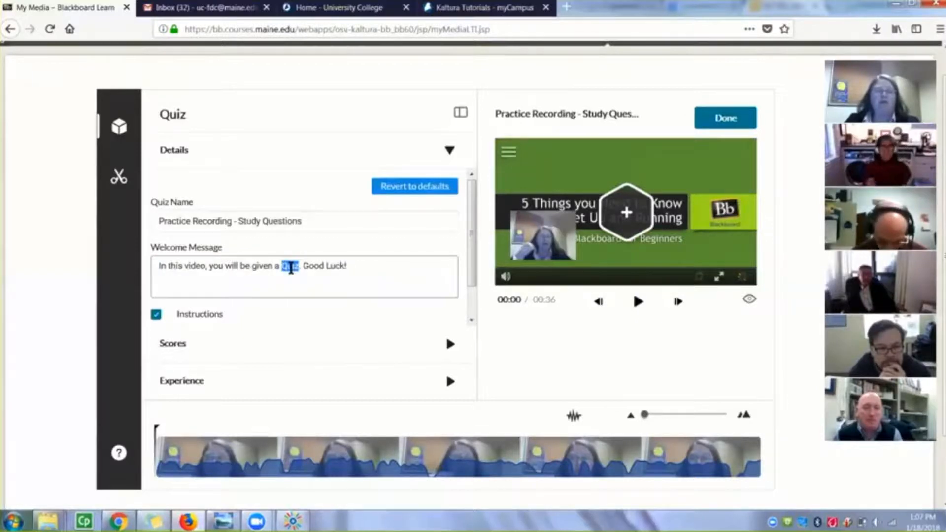
pyautogui.tripleClick(296, 268)
pyautogui.click(292, 268)
pyautogui.doubleClick(291, 268)
pyautogui.press('BackSpace')
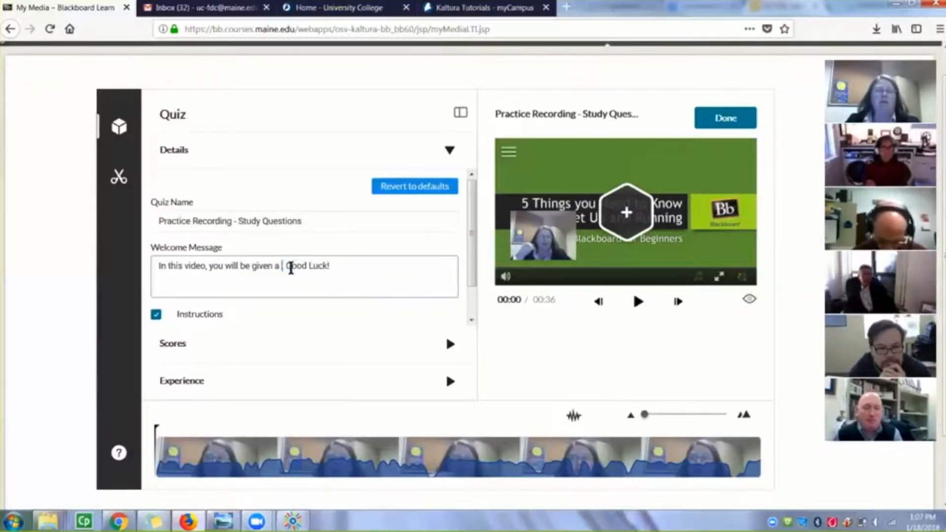
pyautogui.press('BackSpace')
pyautogui.press('BackSpace')
pyautogui.write('some questions ')
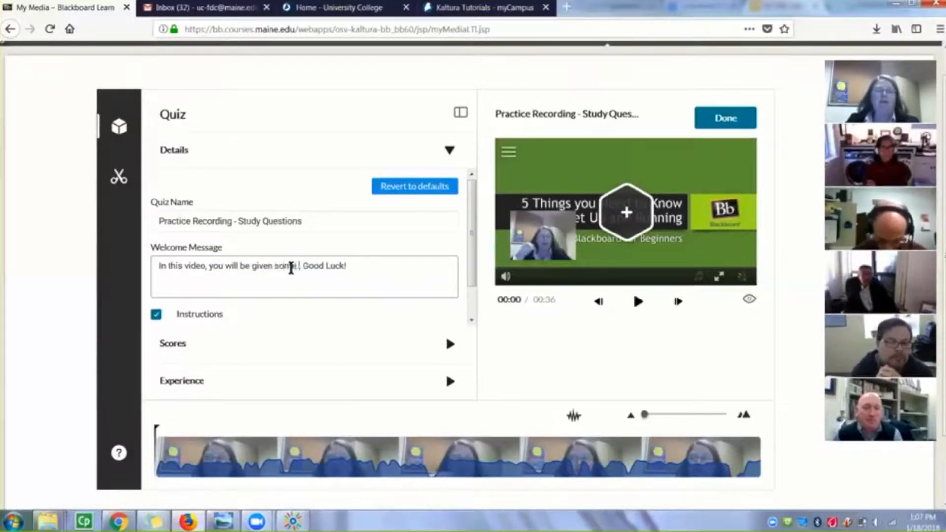
pyautogui.write('to answer.')
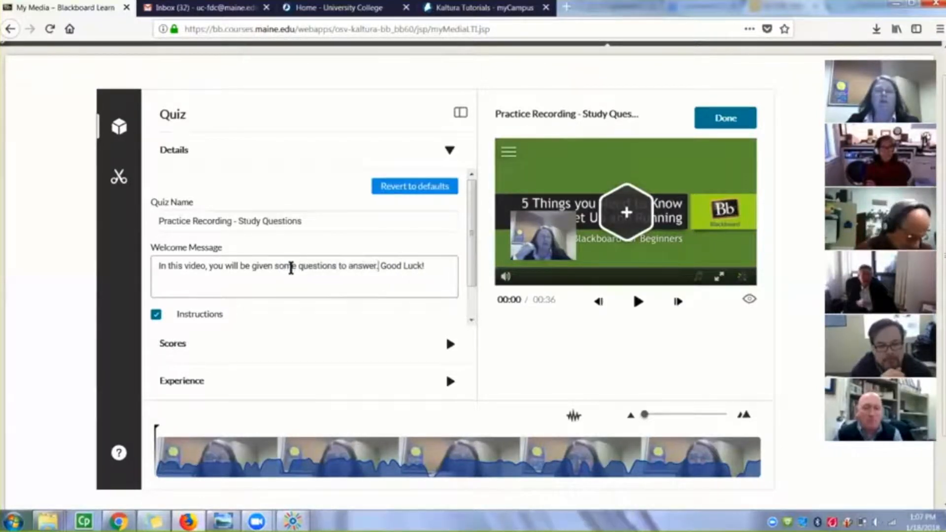
# Replace the "Good Luck!" ending of the welcome message with "Have fun!"
pyautogui.hotkey('ctrl', 'shift', 'Right')
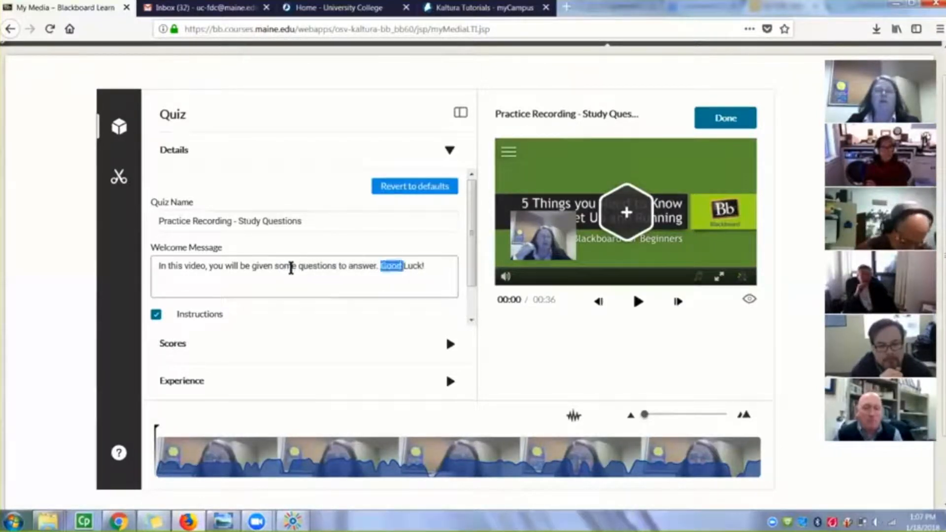
pyautogui.hotkey('ctrl', 'shift', 'Right')
pyautogui.write('Have ')
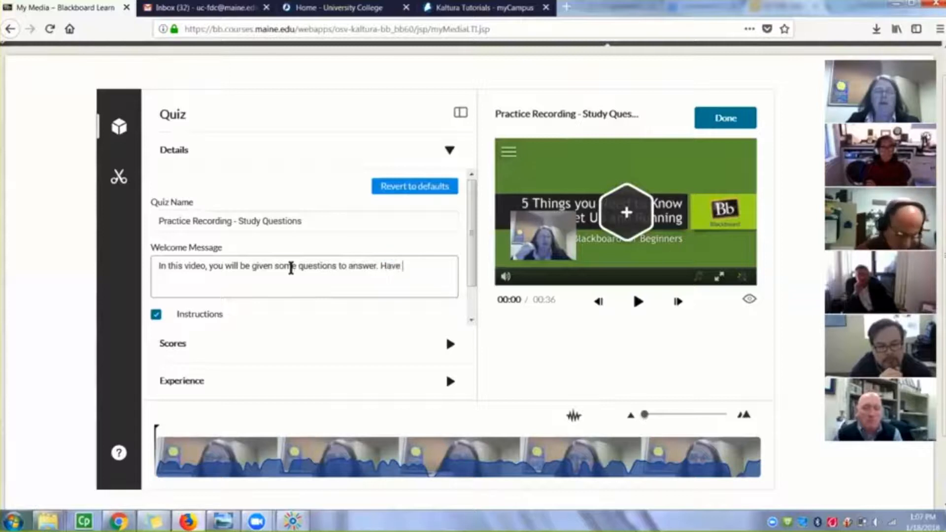
pyautogui.write('fun!')
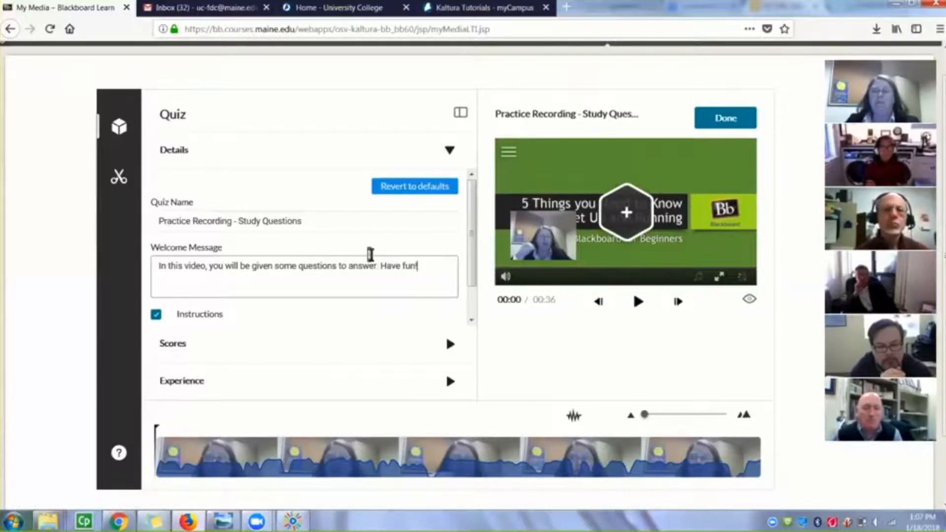
# Switch the quiz's Instructions option off and back on
pyautogui.scroll(-1, 371, 254)
pyautogui.scroll(-1, 370, 255)
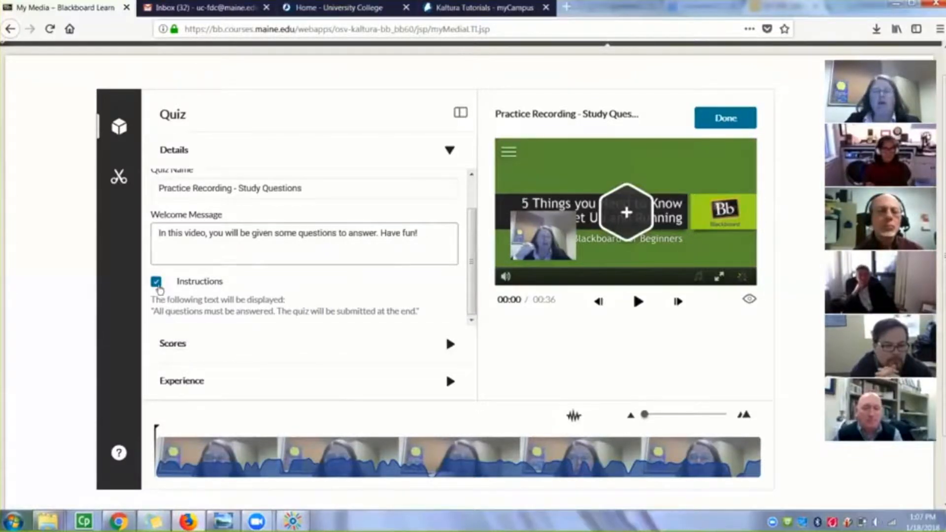
pyautogui.click(157, 283)
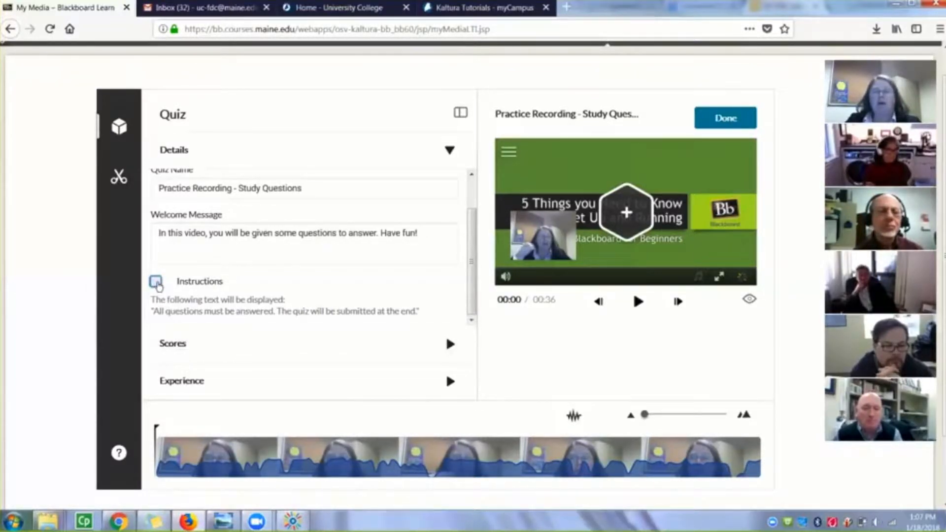
pyautogui.click(156, 283)
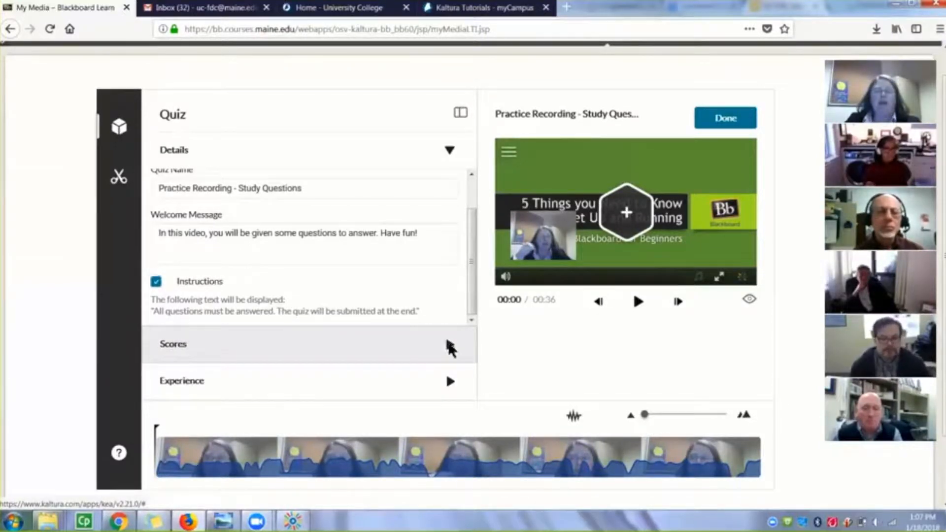
# Try the Do Not Show Scores option and disabling Include Answers in the score settings, keeping Show Scores and Include Answers enabled
pyautogui.click(450, 347)
pyautogui.scroll(-1, 434, 264)
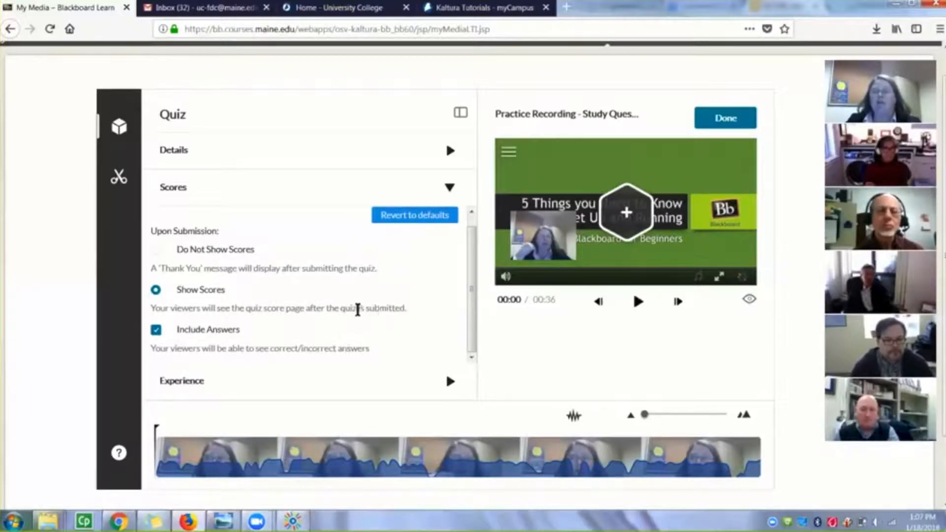
pyautogui.click(155, 250)
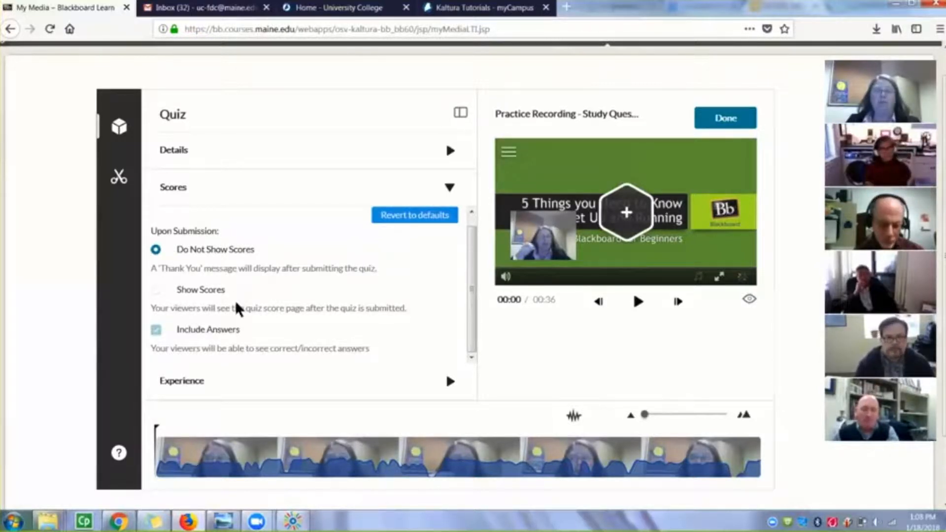
pyautogui.click(157, 291)
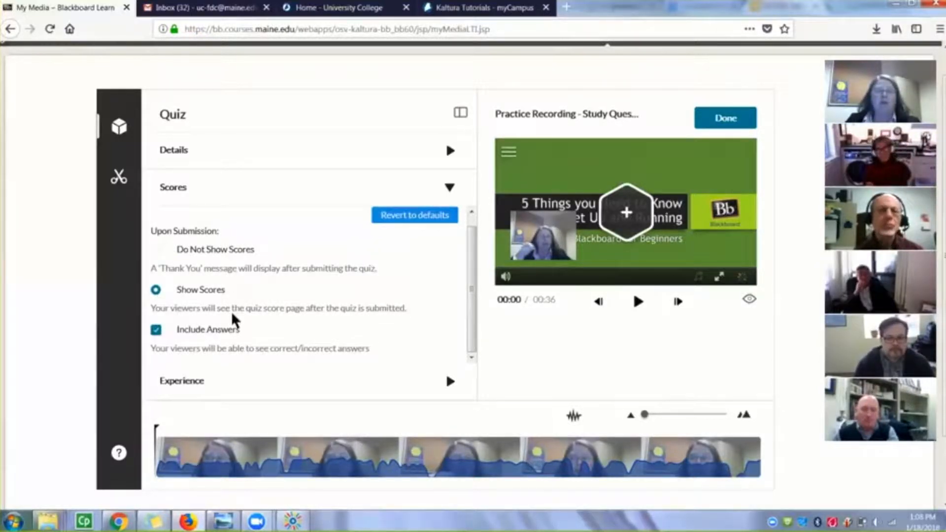
pyautogui.scroll(-1, 232, 318)
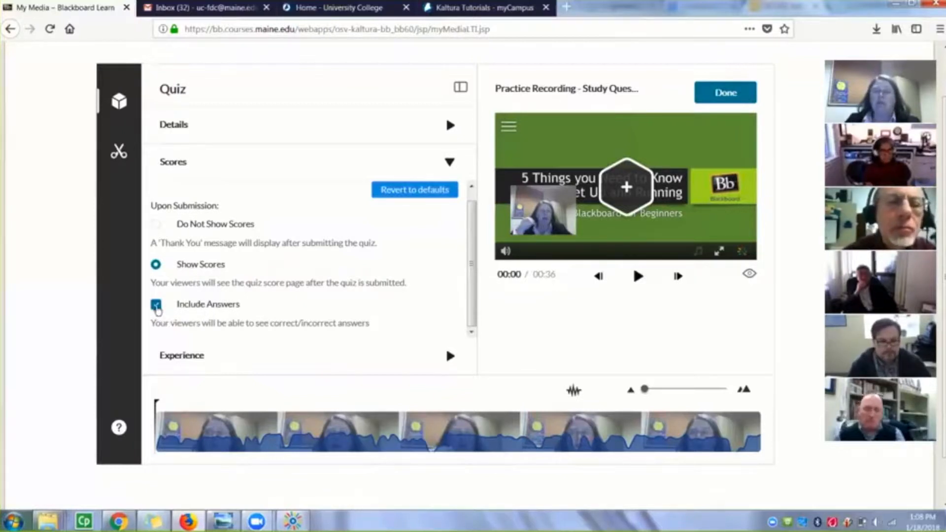
pyautogui.click(155, 306)
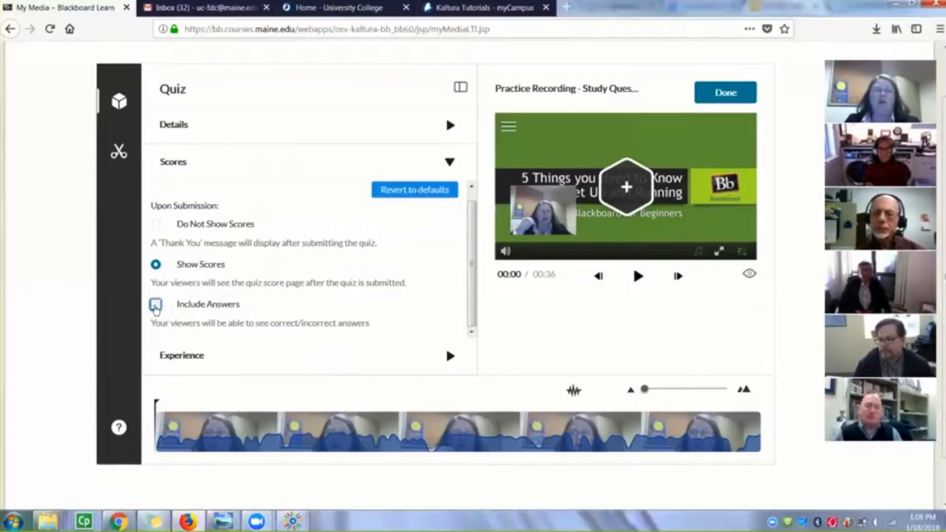
pyautogui.scroll(-1, 371, 299)
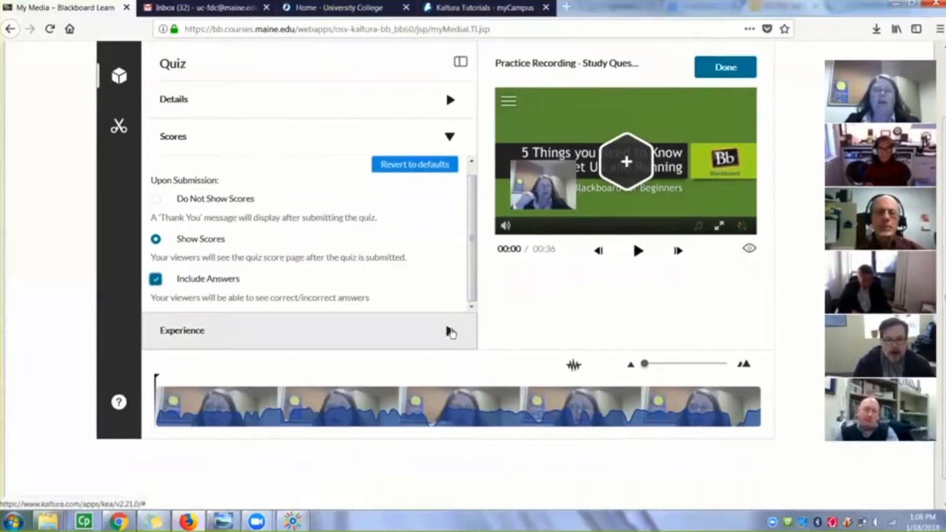
# Disable Edit Answer in the quiz's experience settings so viewers cannot change answers before submitting
pyautogui.click(450, 331)
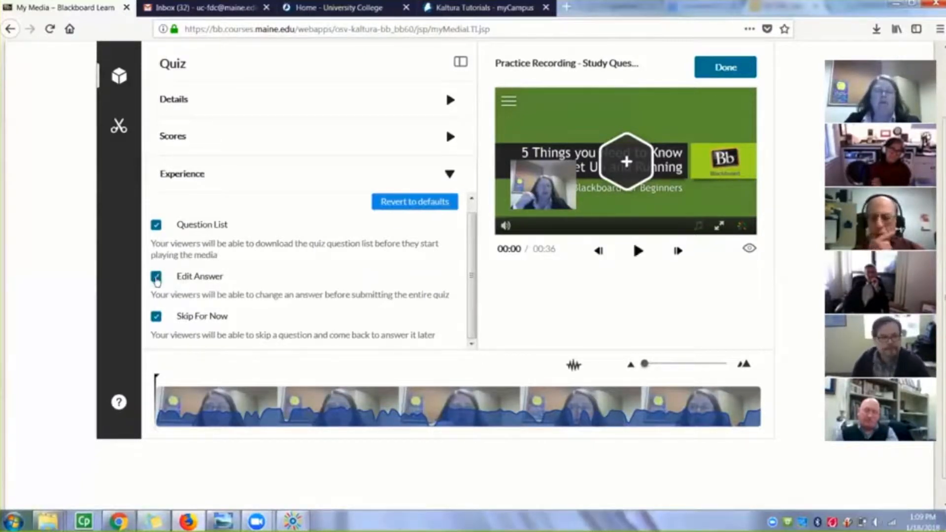
pyautogui.click(156, 277)
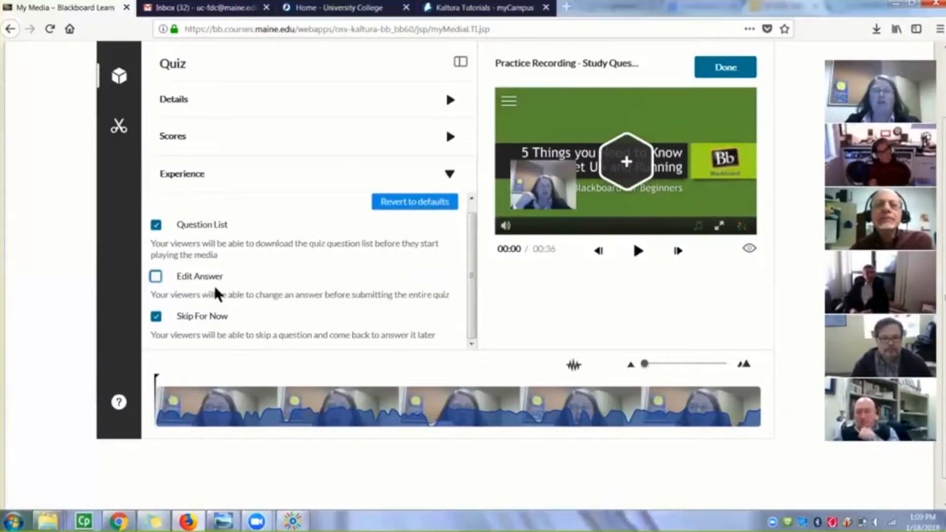
pyautogui.scroll(-1, 214, 285)
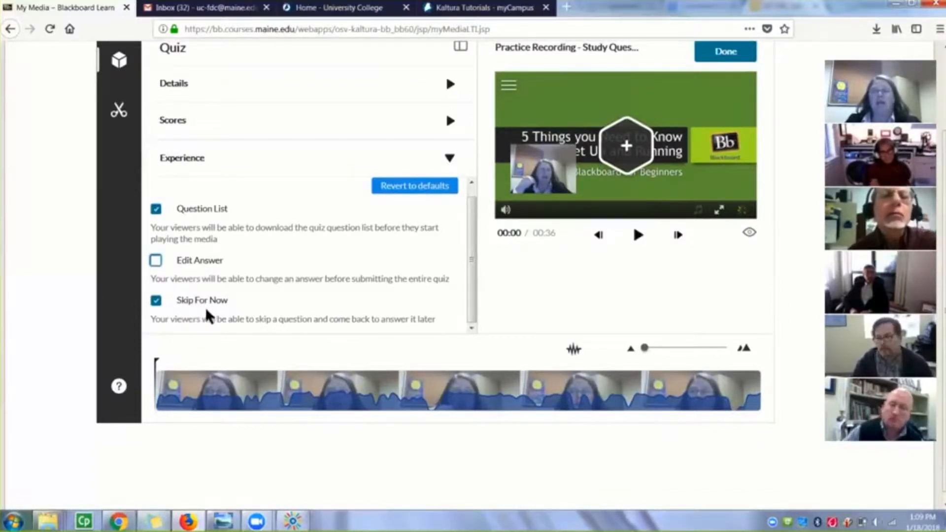
# Disable Skip For Now in the quiz's experience settings so viewers cannot skip questions
pyautogui.click(156, 300)
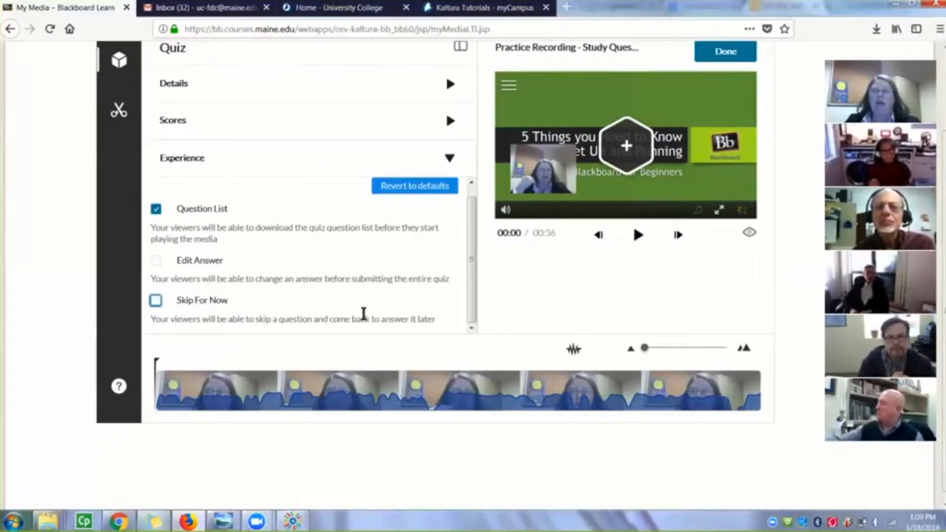
pyautogui.scroll(1, 423, 297)
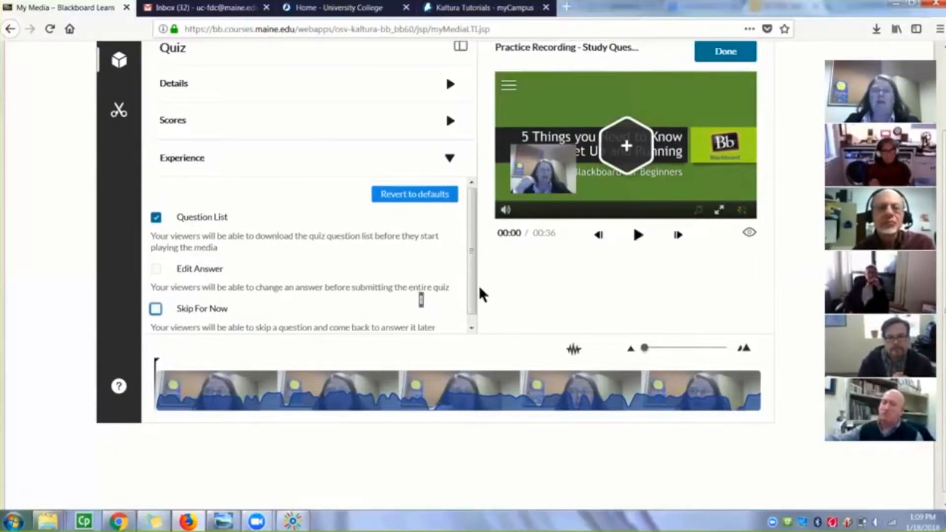
pyautogui.scroll(3, 504, 291)
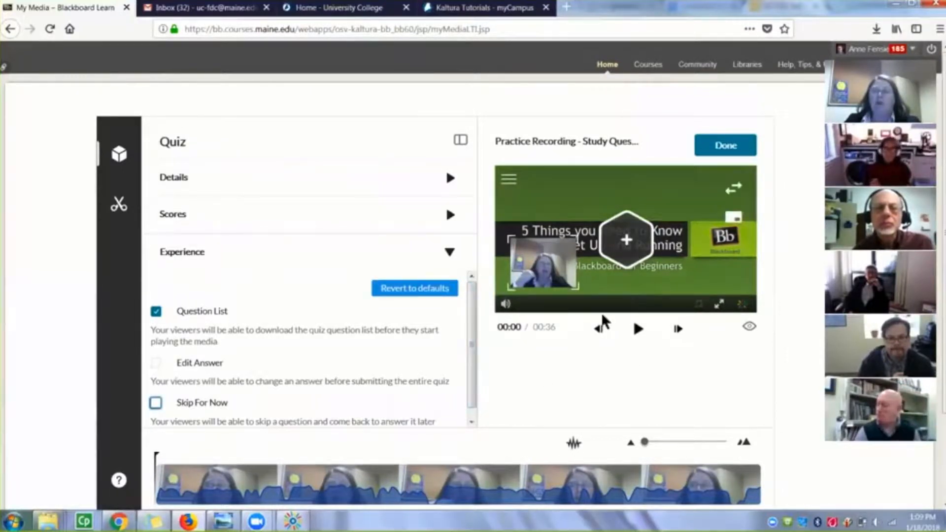
# Play the recording to 00:04, pause it and add a quiz question at that point
pyautogui.click(638, 331)
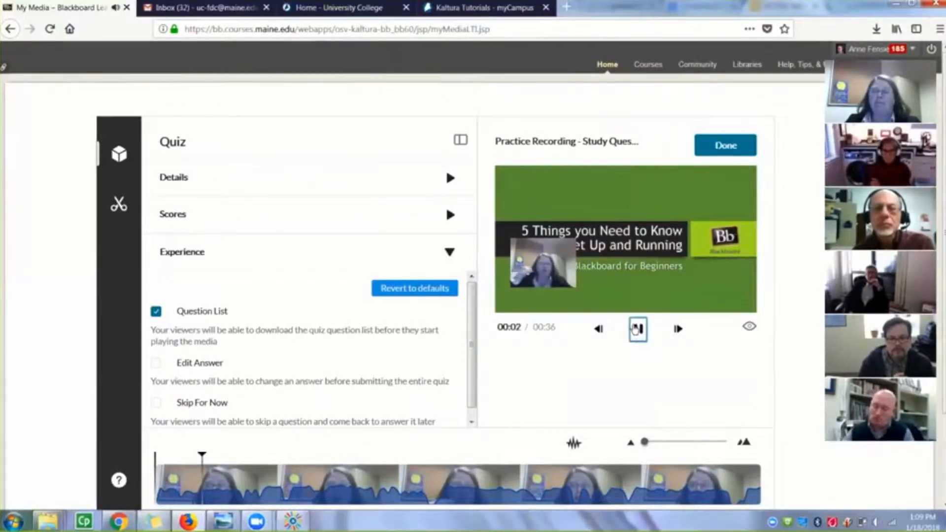
pyautogui.click(638, 329)
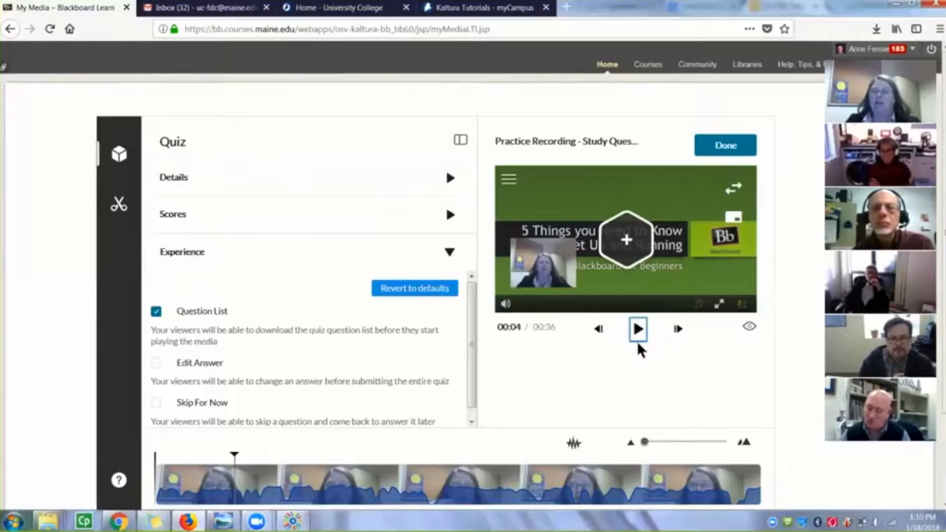
pyautogui.click(627, 240)
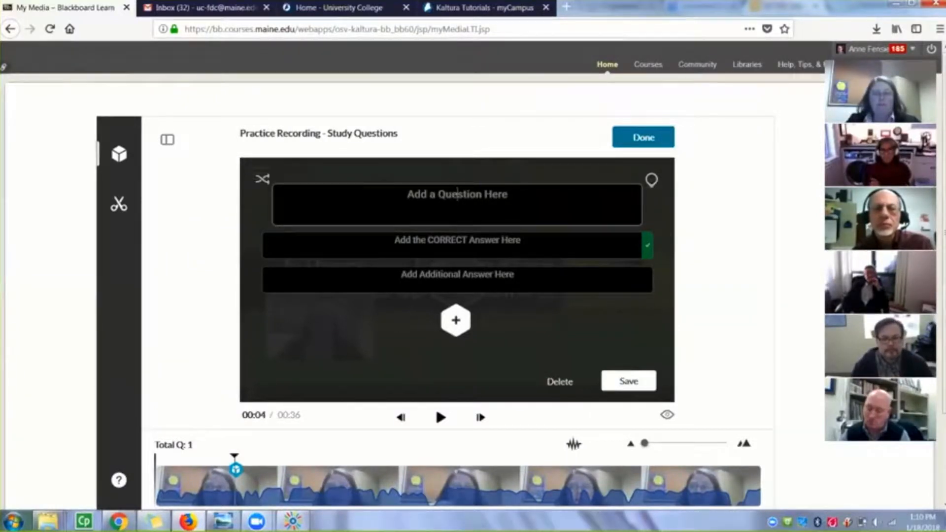
# Enter the question text "How much wood can a woodchuck chuc if a woodchuck could chuck wood?"
pyautogui.click(457, 195)
pyautogui.write('How muc')
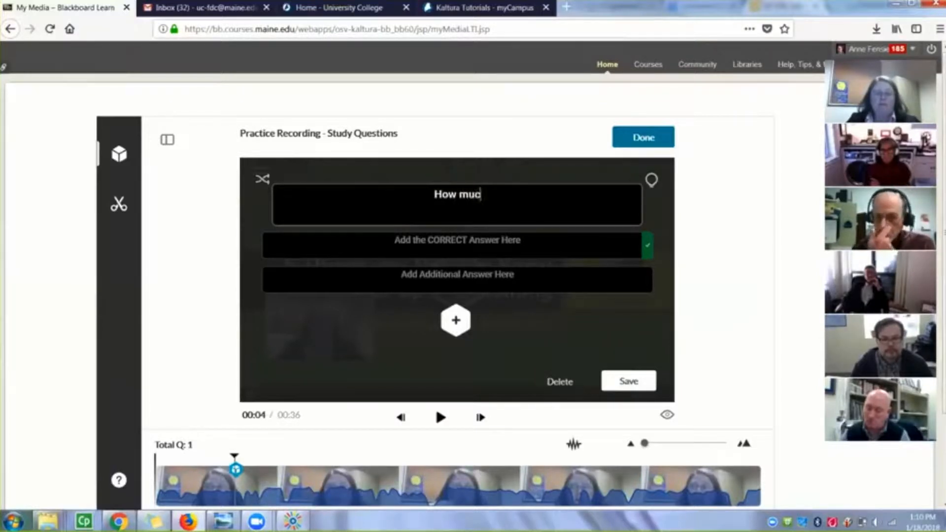
pyautogui.write('h woo')
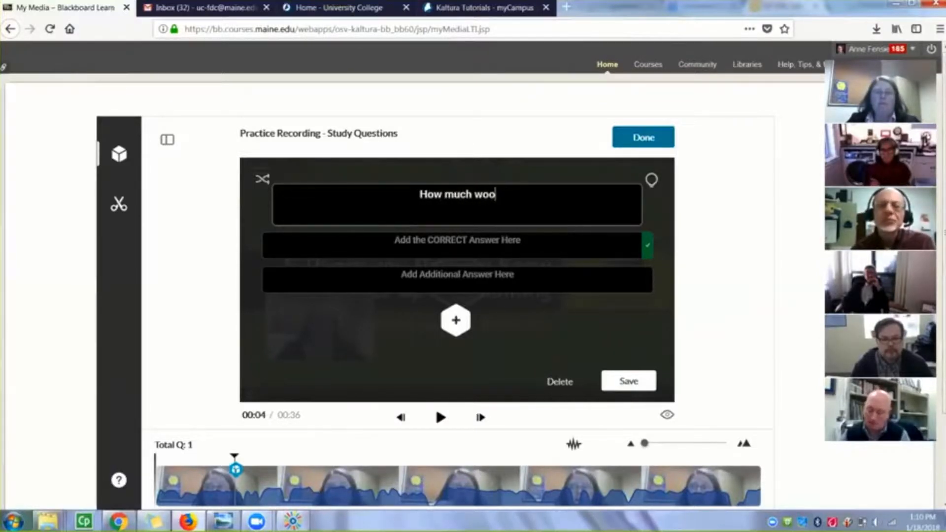
pyautogui.write('d can a wou')
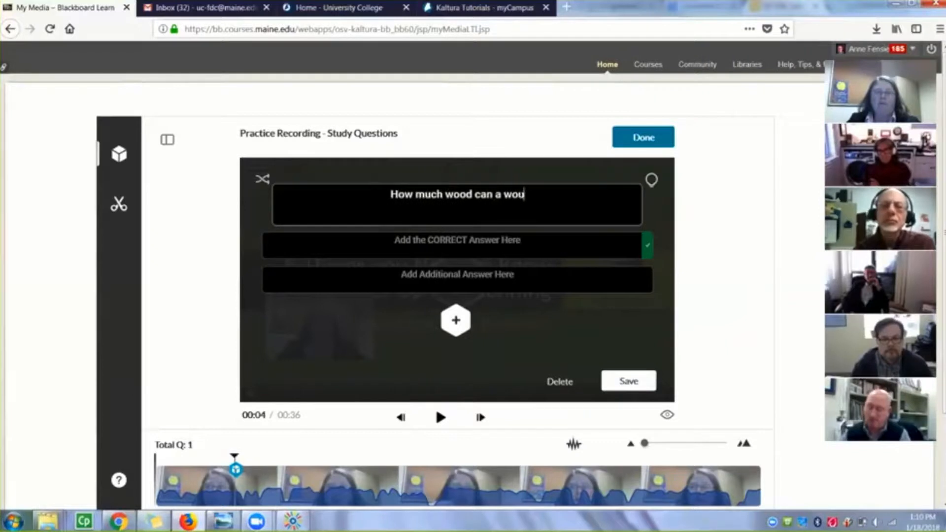
pyautogui.write('d')
pyautogui.press('BackSpace')
pyautogui.press('BackSpace')
pyautogui.write('od')
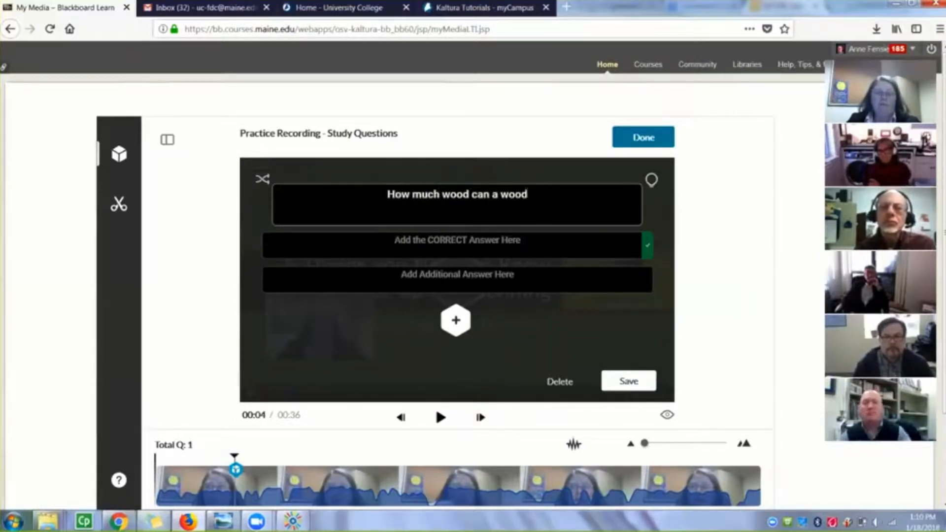
pyautogui.press('BackSpace')
pyautogui.press('BackSpace')
pyautogui.write('d')
pyautogui.press('BackSpace')
pyautogui.write('odc')
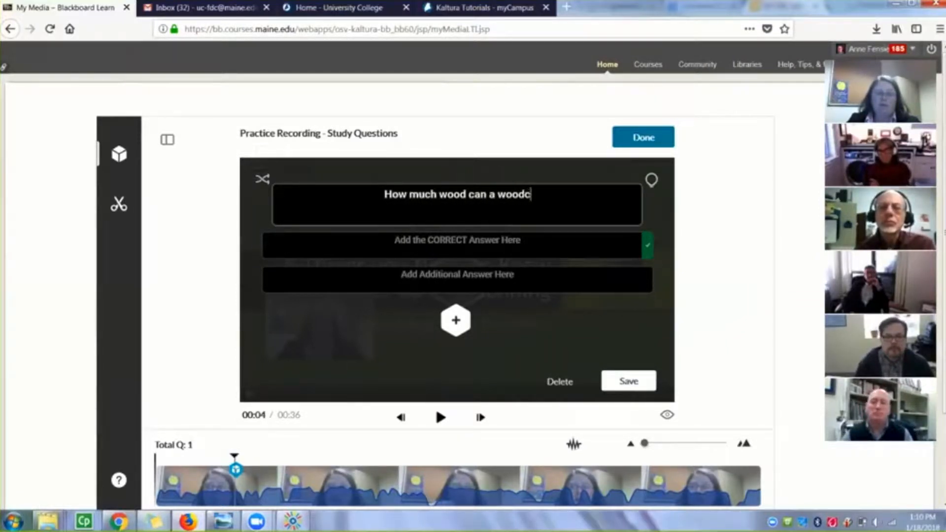
pyautogui.write('huck chuc')
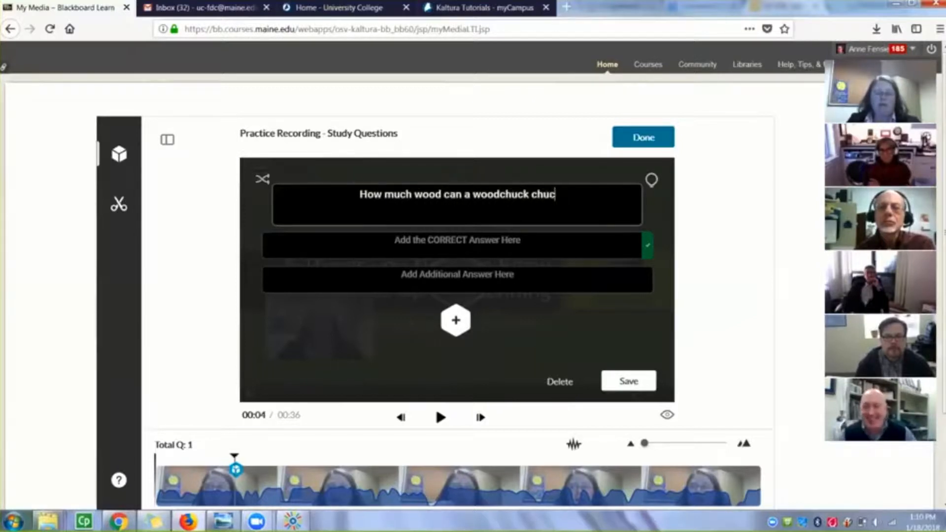
pyautogui.write(' if a woo')
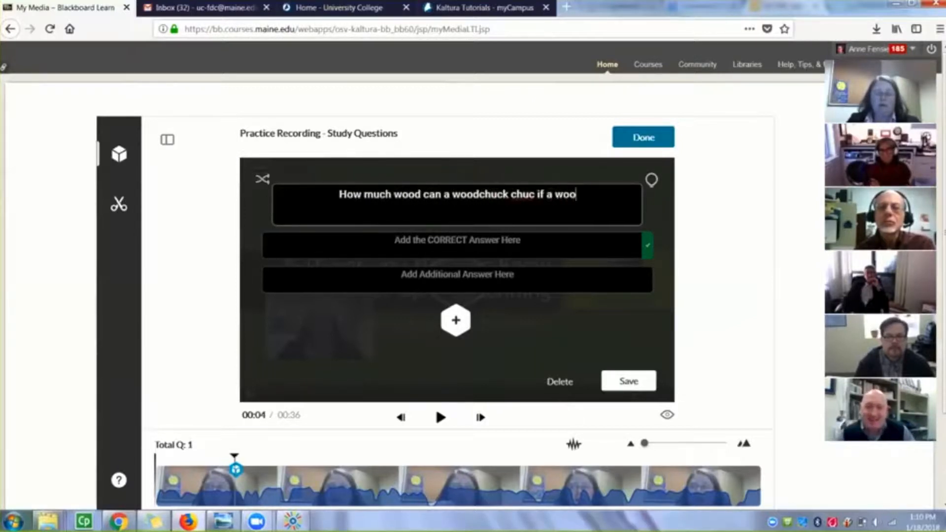
pyautogui.write('dchuck cou')
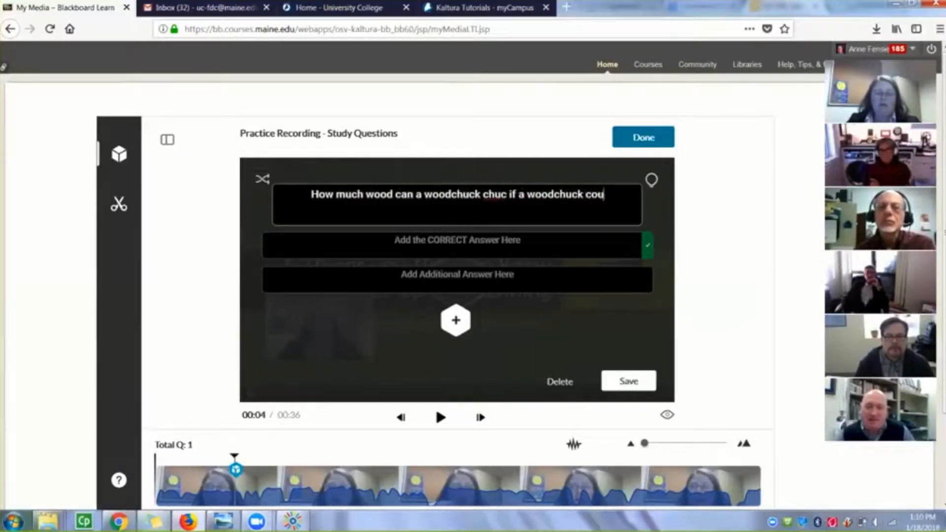
pyautogui.write('ld chuck wood?')
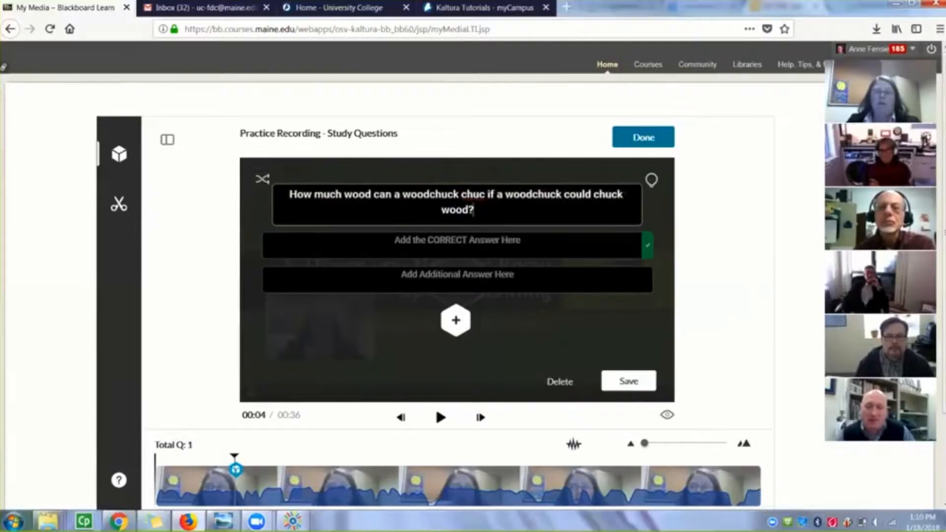
# Enter "A lot" as the correct answer and "woodchucks cannot chuck wood" as the additional answer
pyautogui.click(466, 245)
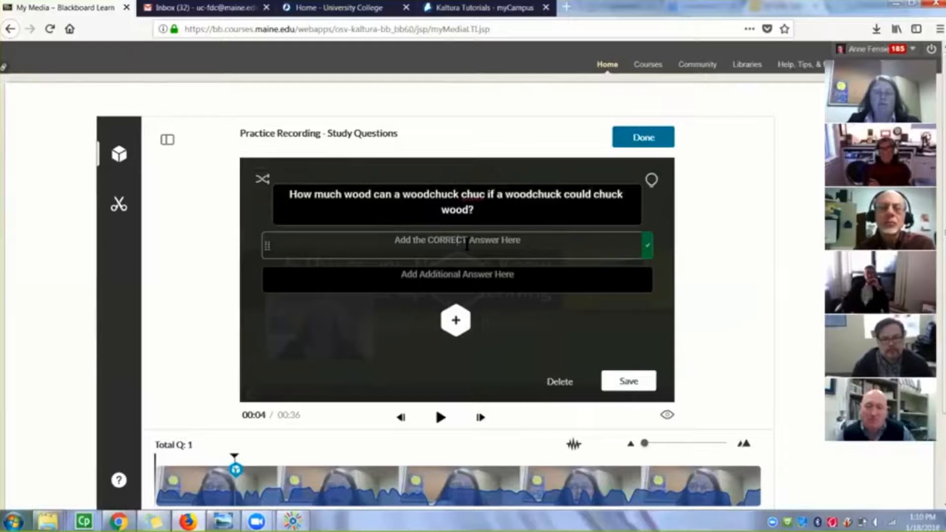
pyautogui.write('A lot')
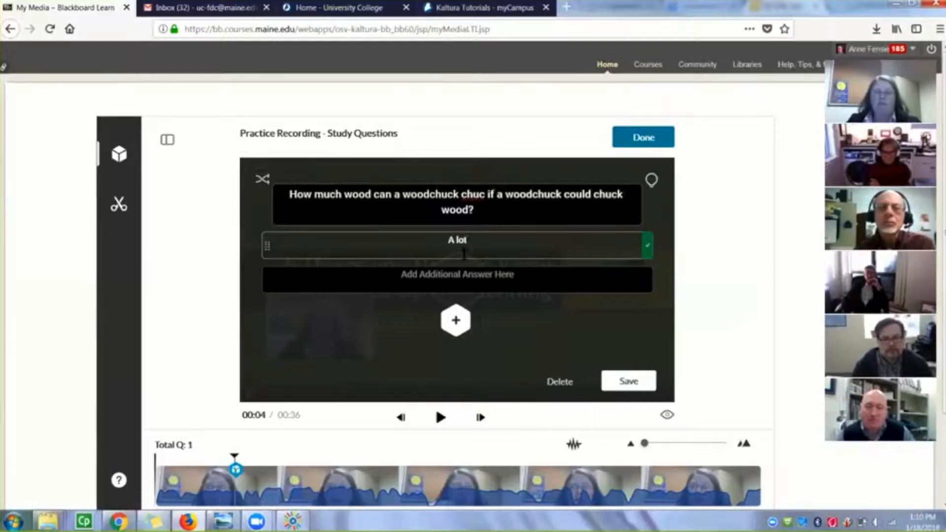
pyautogui.click(452, 279)
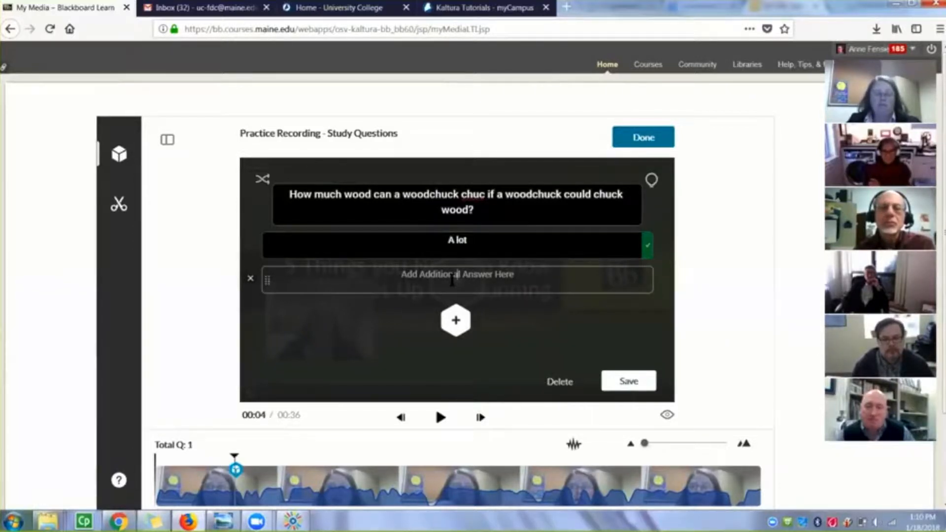
pyautogui.write('wood')
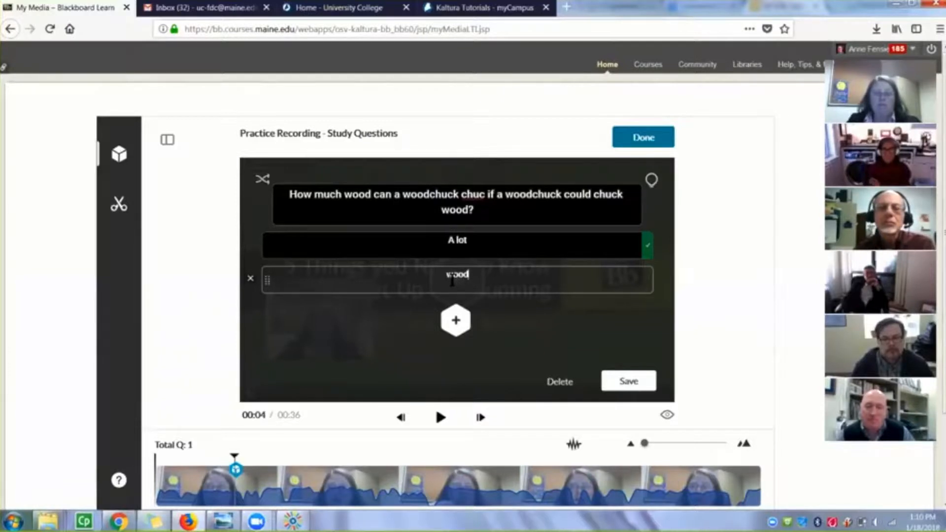
pyautogui.write('chucks')
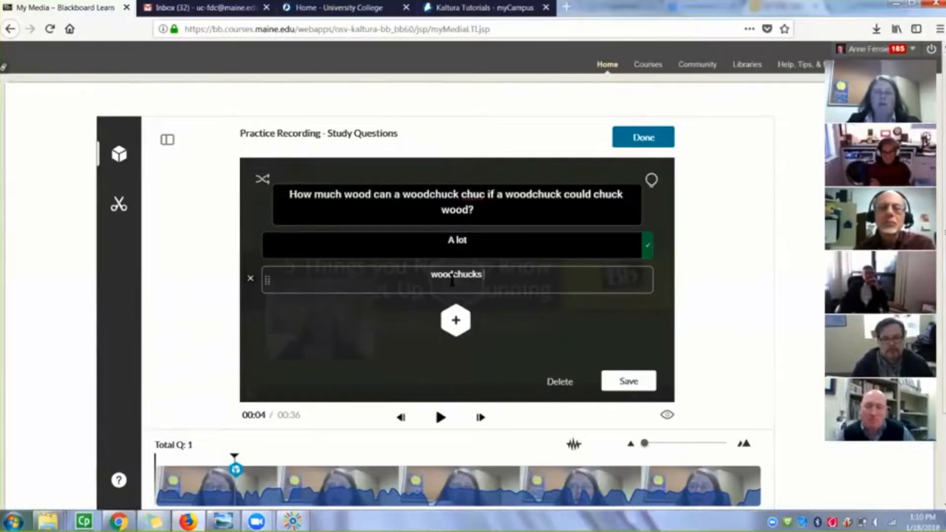
pyautogui.write(' ca')
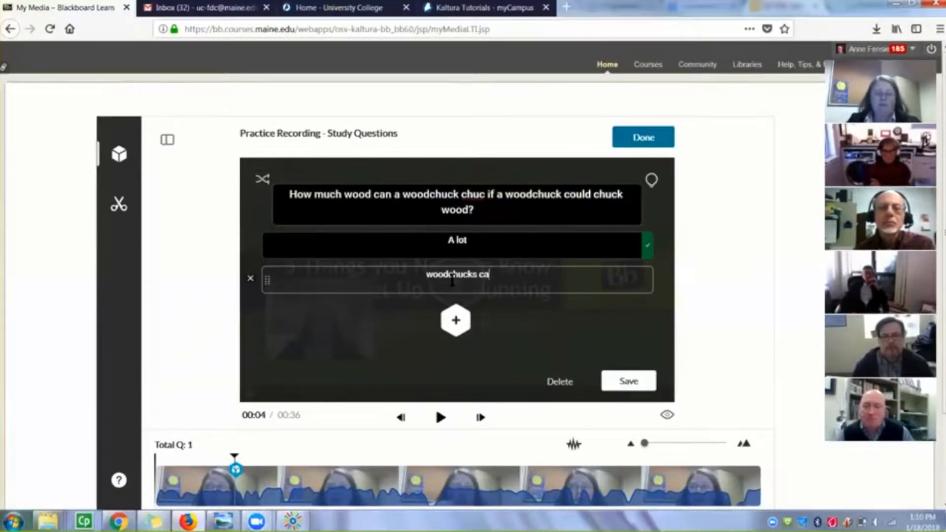
pyautogui.write('nnot chuck wood')
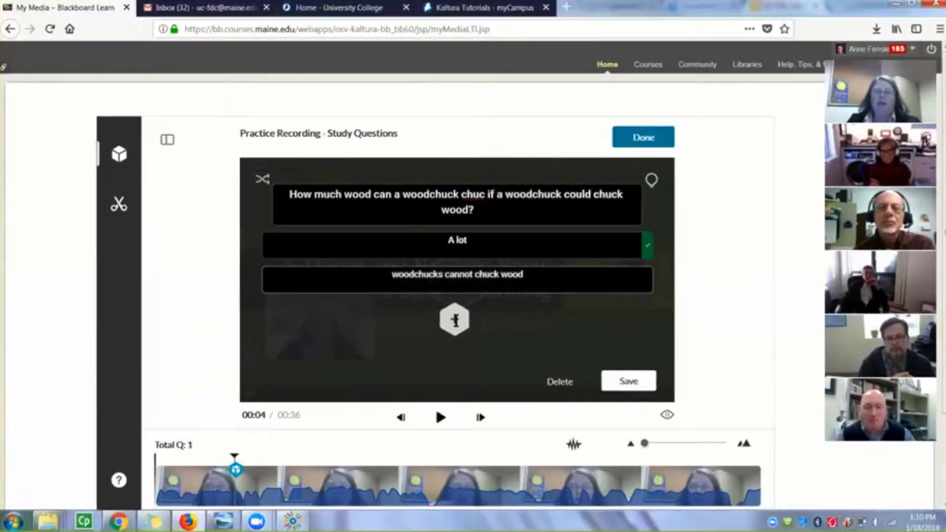
# Add a third answer option reading "I don't know" to the question
pyautogui.click(456, 322)
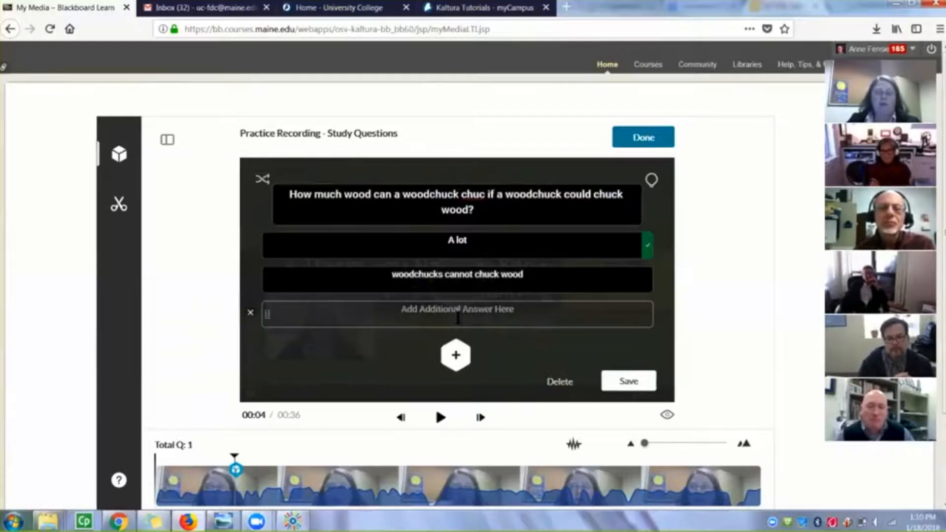
pyautogui.click(458, 318)
pyautogui.write("I don't know")
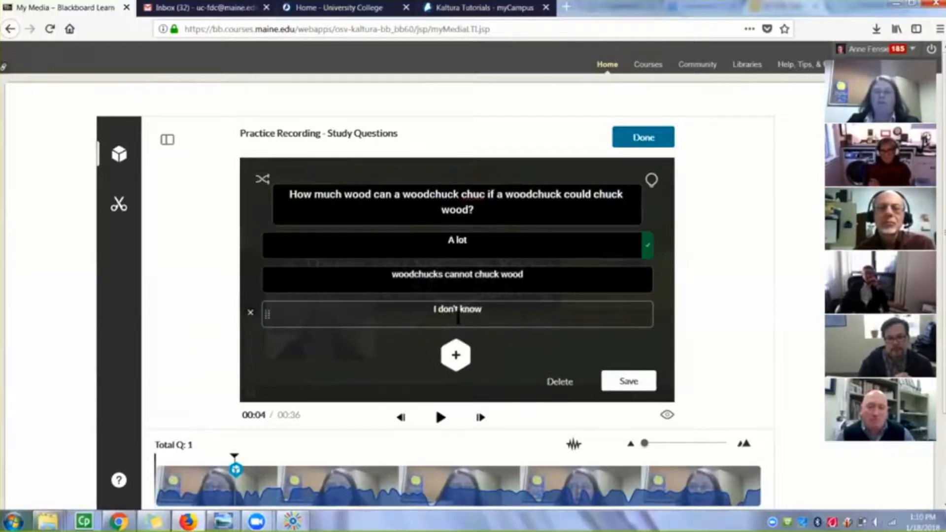
pyautogui.click(568, 334)
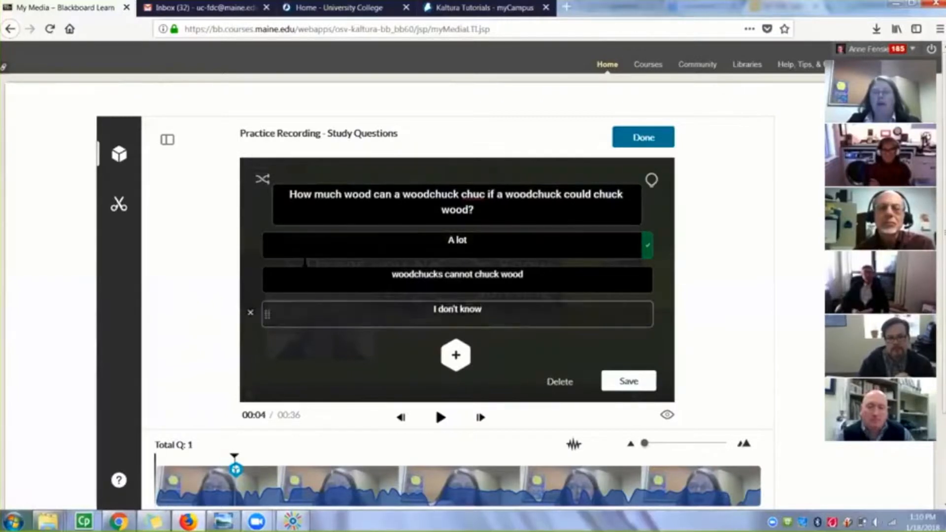
# Shuffle the order of the answers several times and save the question
pyautogui.click(263, 182)
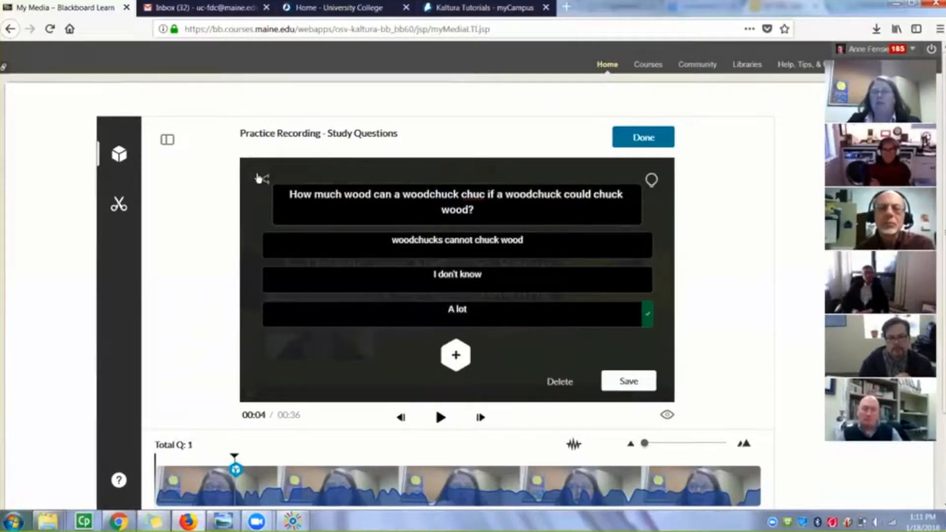
pyautogui.click(262, 182)
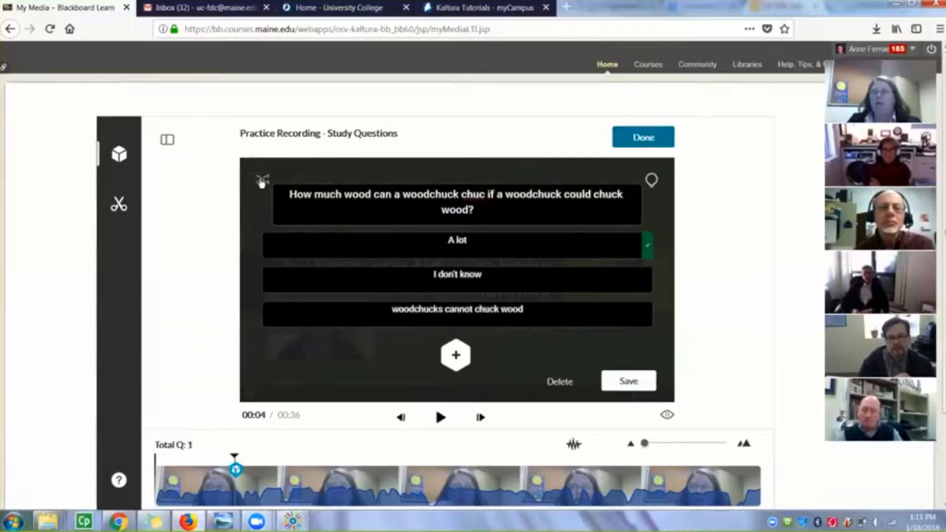
pyautogui.click(261, 181)
pyautogui.click(261, 181)
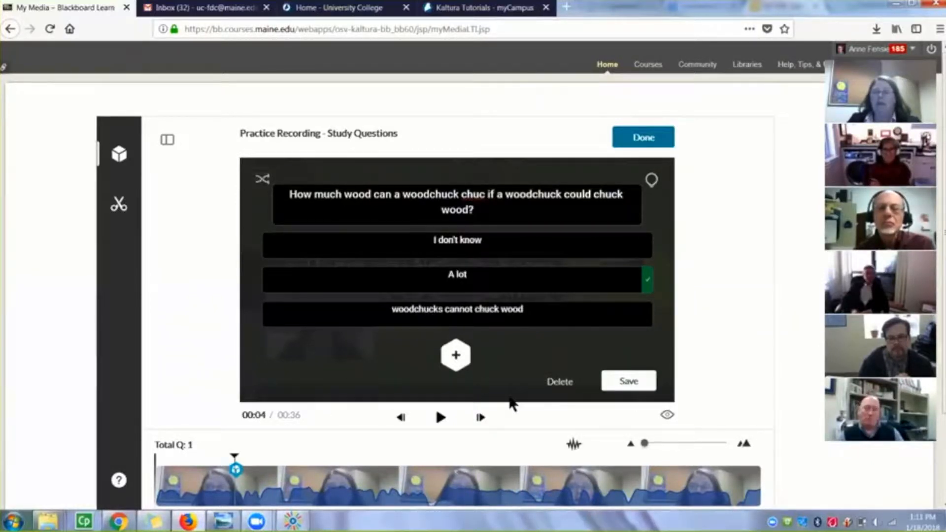
pyautogui.click(622, 382)
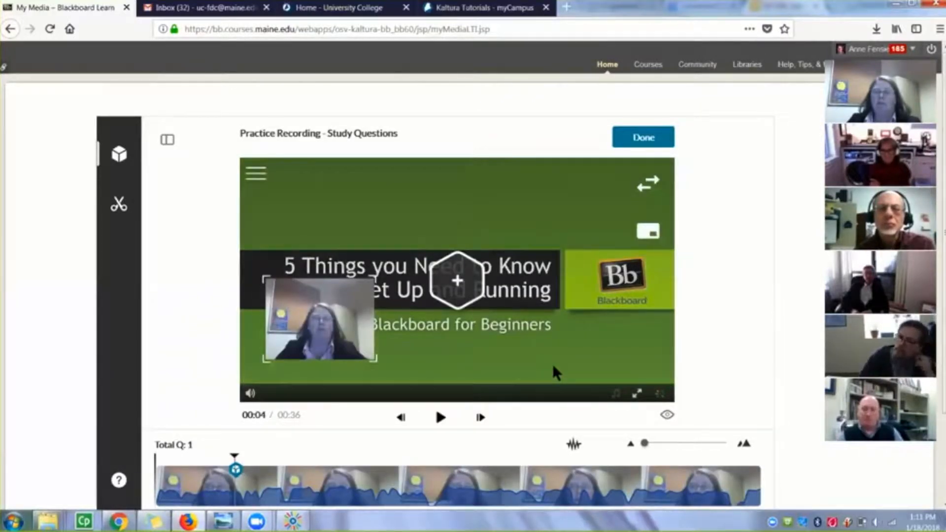
# Check the preview of the saved question at its marker on the timeline
pyautogui.scroll(-1, 508, 387)
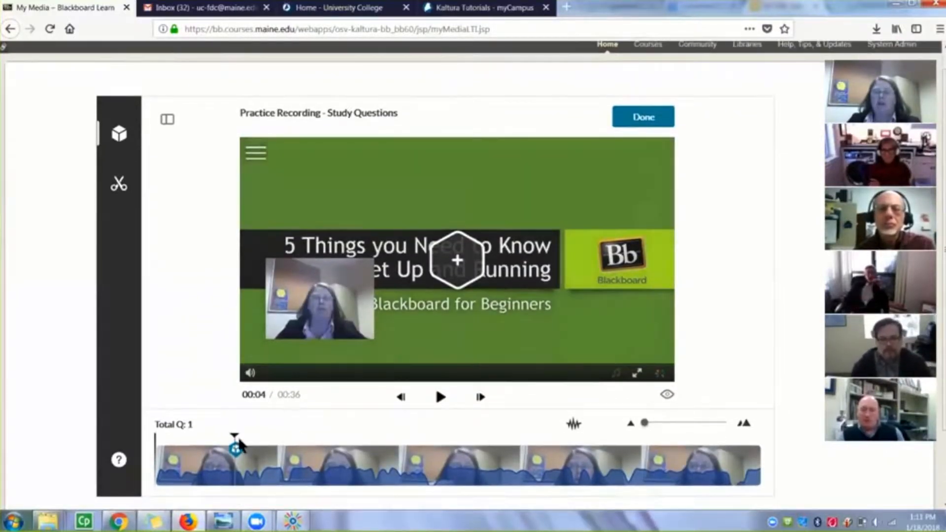
pyautogui.moveTo(235, 450)
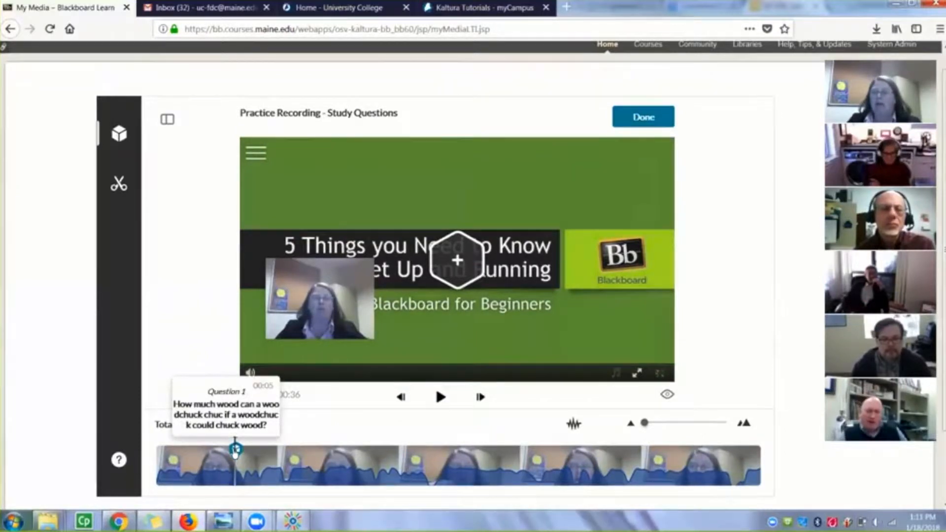
pyautogui.scroll(-1, 207, 446)
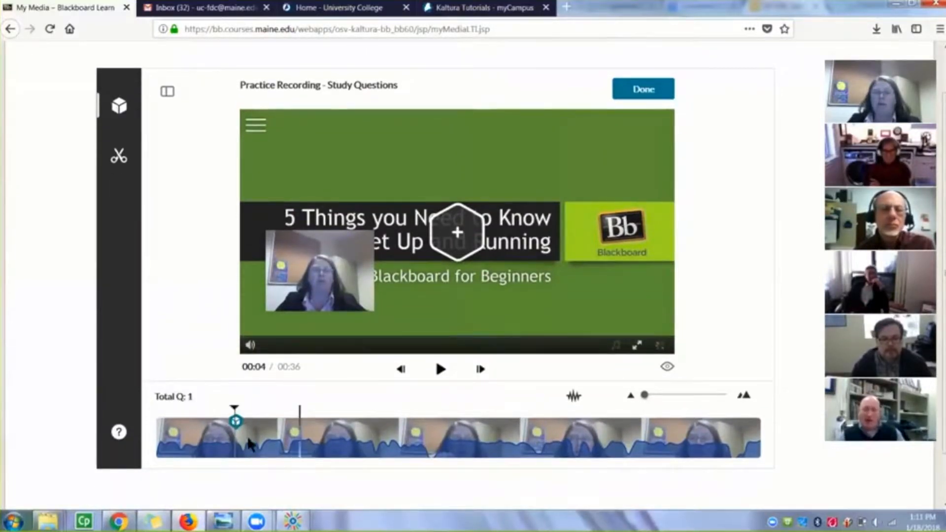
pyautogui.moveTo(236, 425)
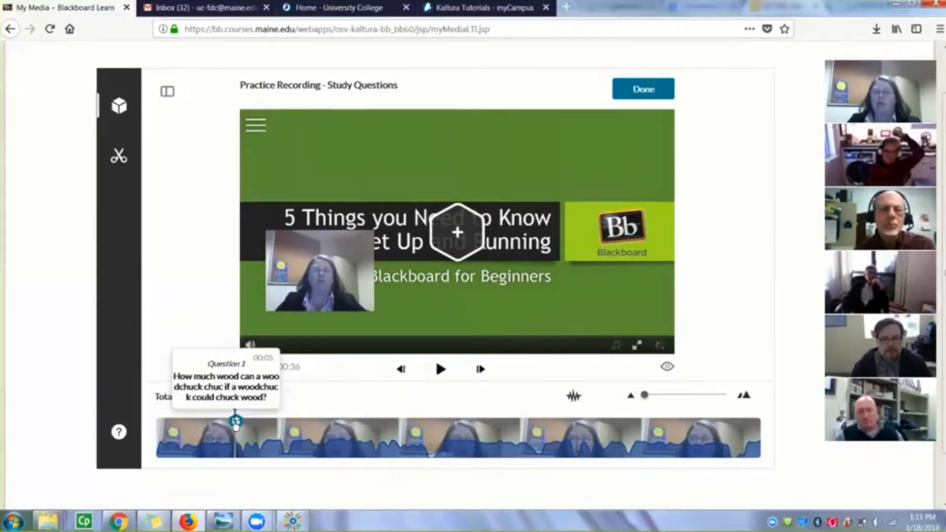
# Add a new question at 00:12 in the video reading "What color is the background of the slide?"
pyautogui.click(440, 371)
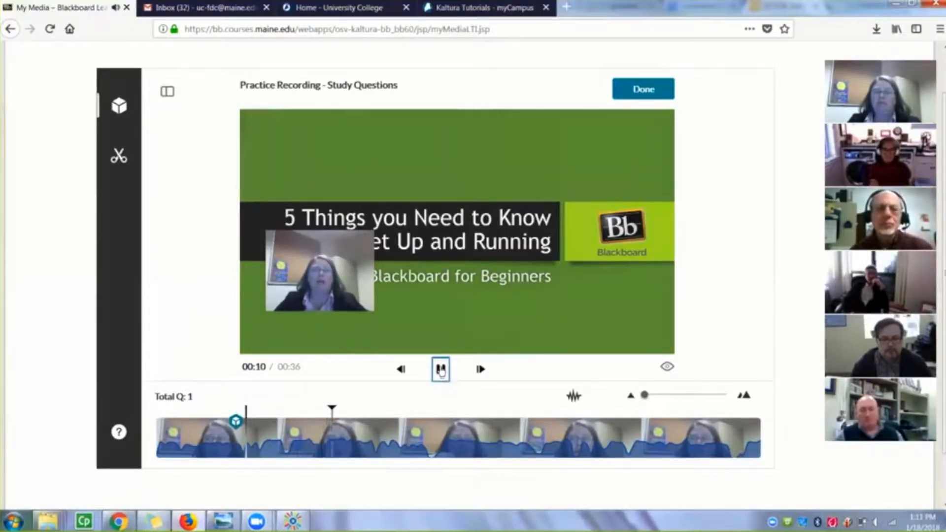
pyautogui.click(441, 369)
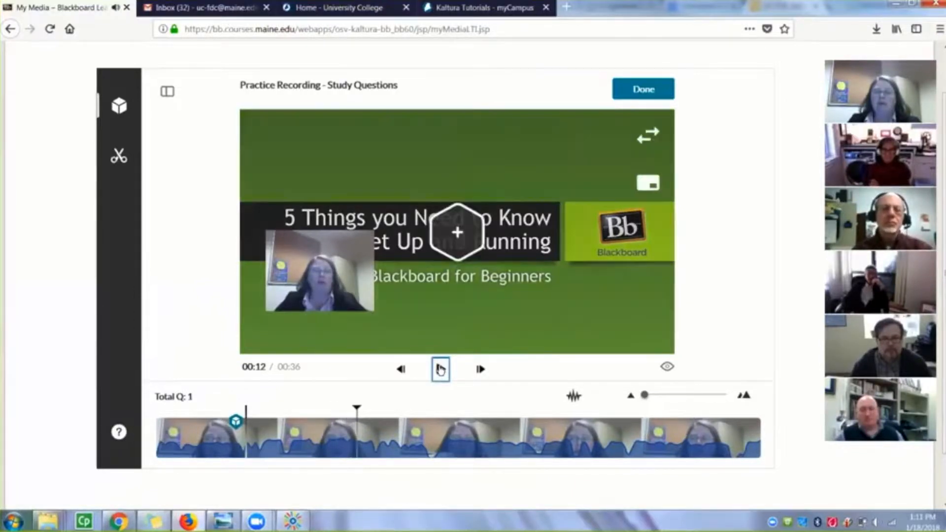
pyautogui.click(457, 234)
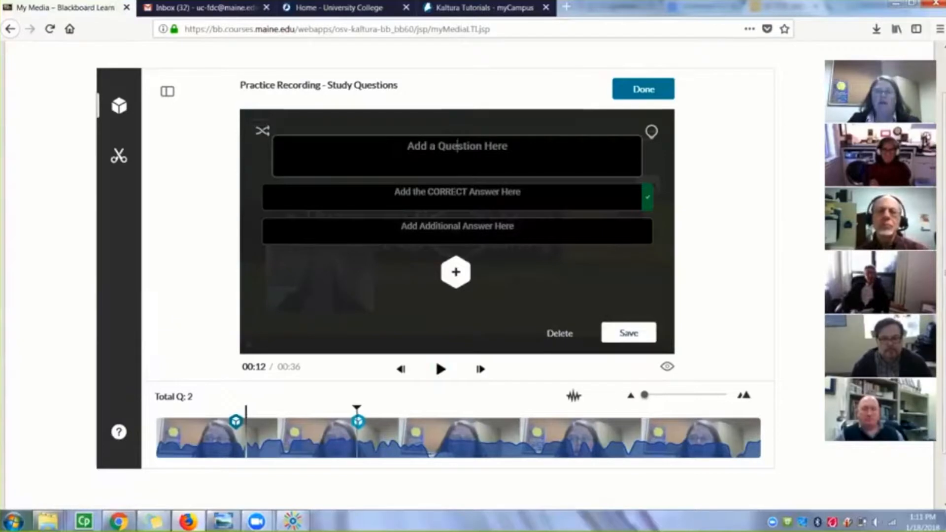
pyautogui.write('What colo')
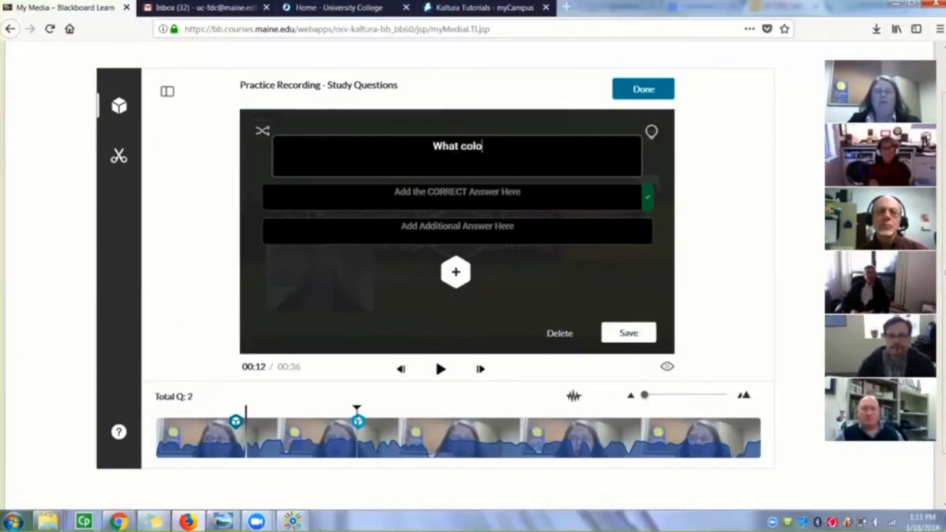
pyautogui.write('r is the backgrou')
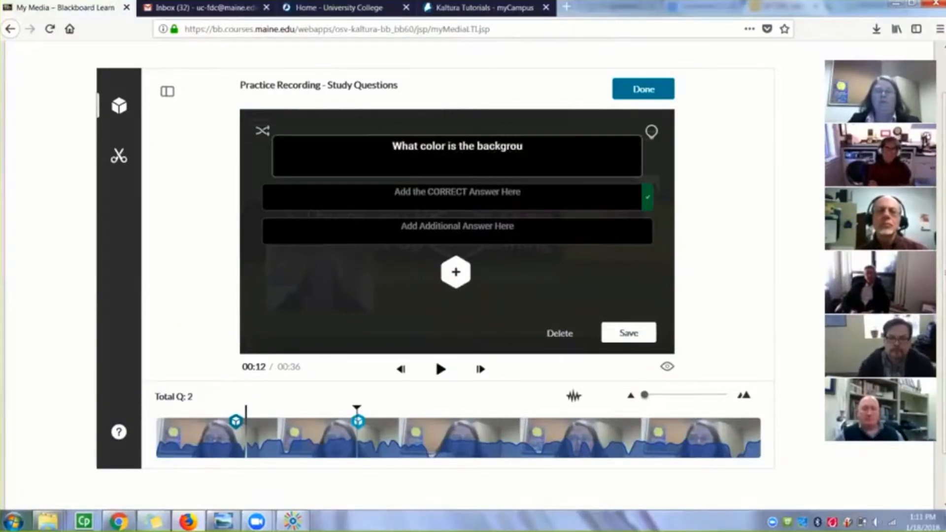
pyautogui.write('nd of the slide?')
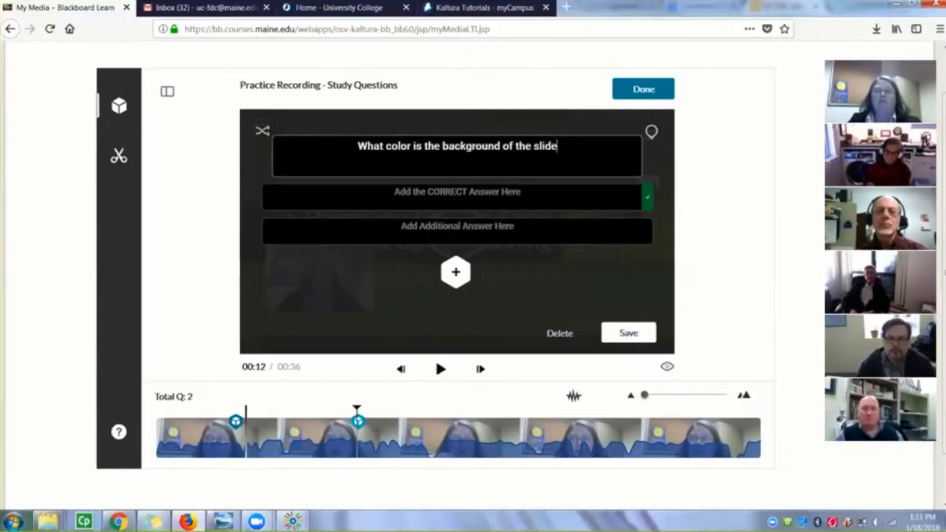
# Enter "Green" as the correct answer and "Yellow" as the additional answer to the slide background question
pyautogui.click(457, 187)
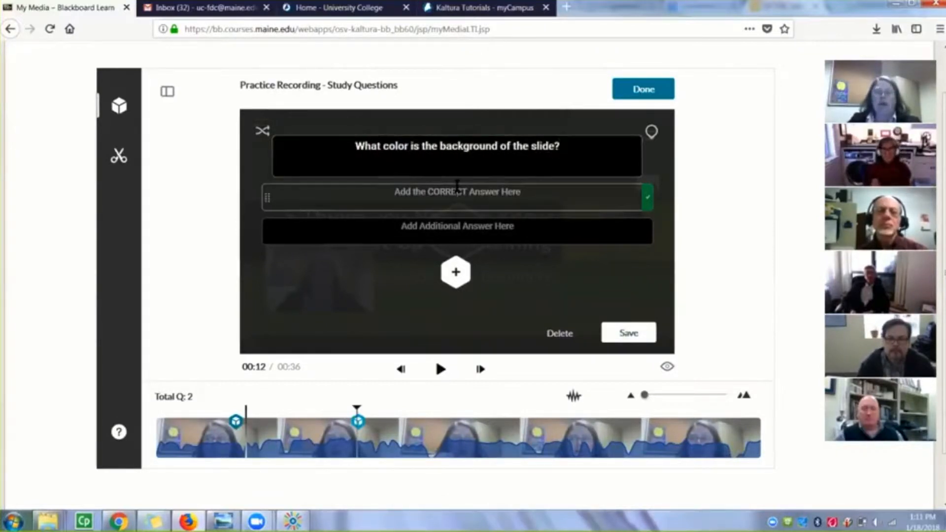
pyautogui.write('Green')
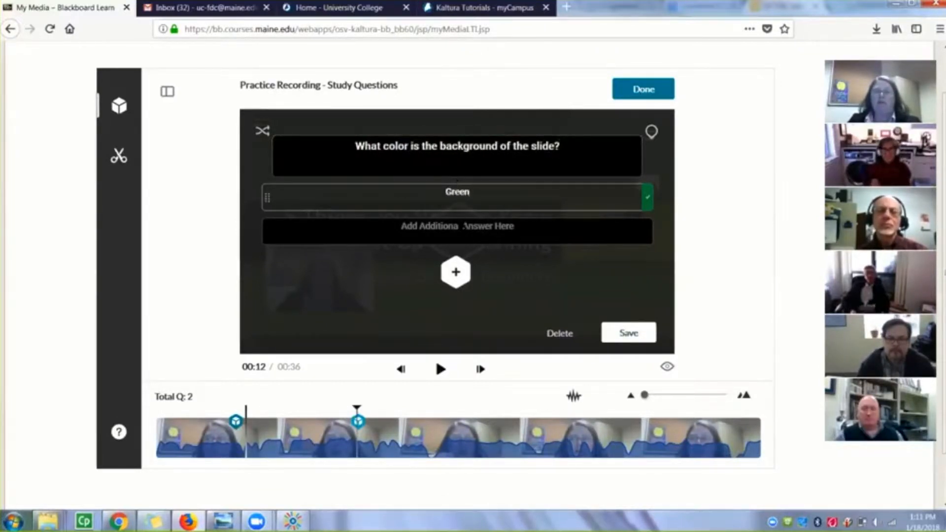
pyautogui.click(458, 220)
pyautogui.write('Yello')
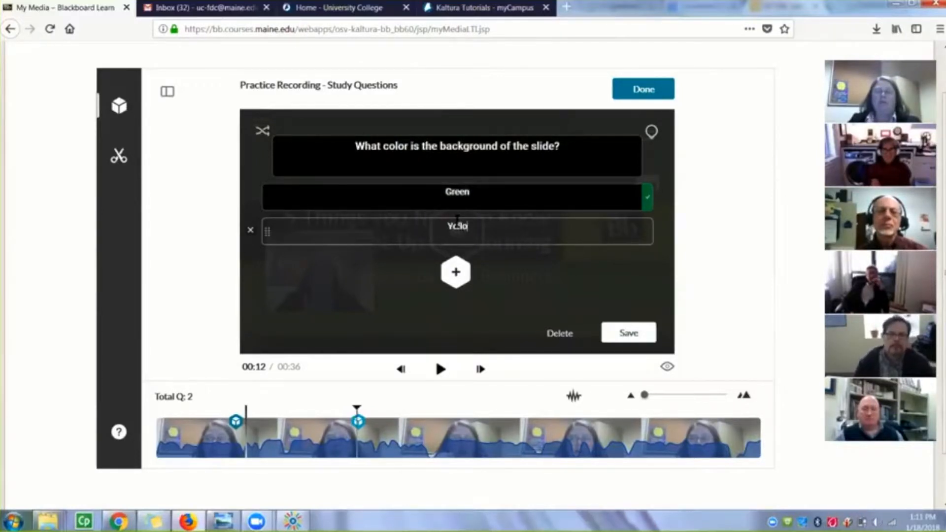
pyautogui.write('w')
# Add two more answer options, "Black" and "Orange", to the slide background question
pyautogui.click(457, 271)
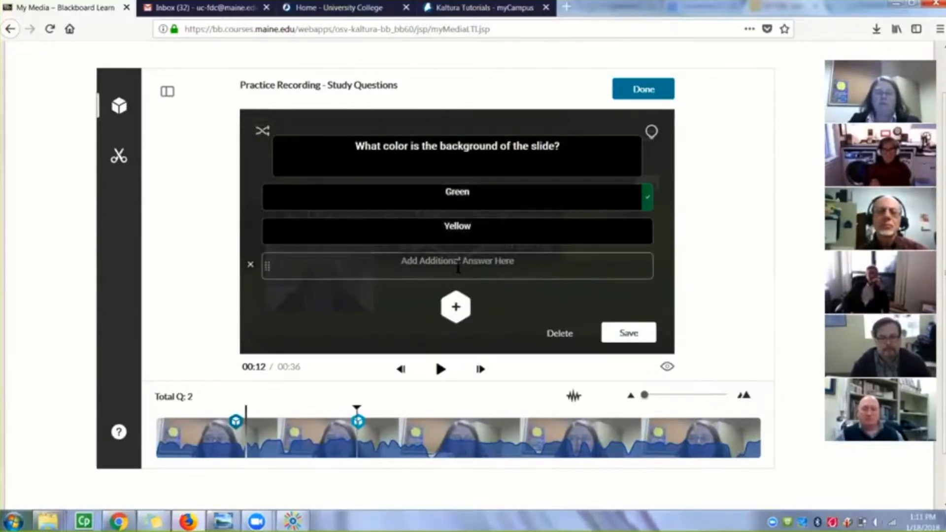
pyautogui.write('Black')
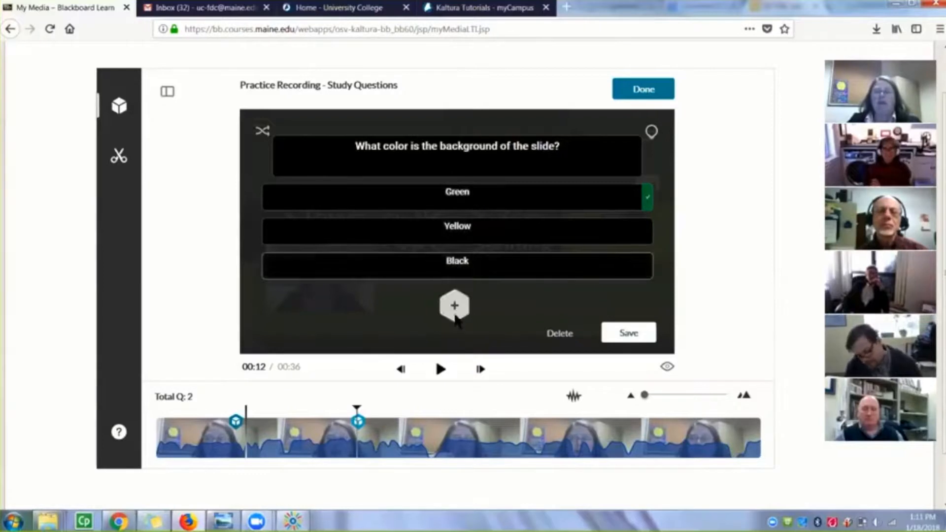
pyautogui.click(456, 308)
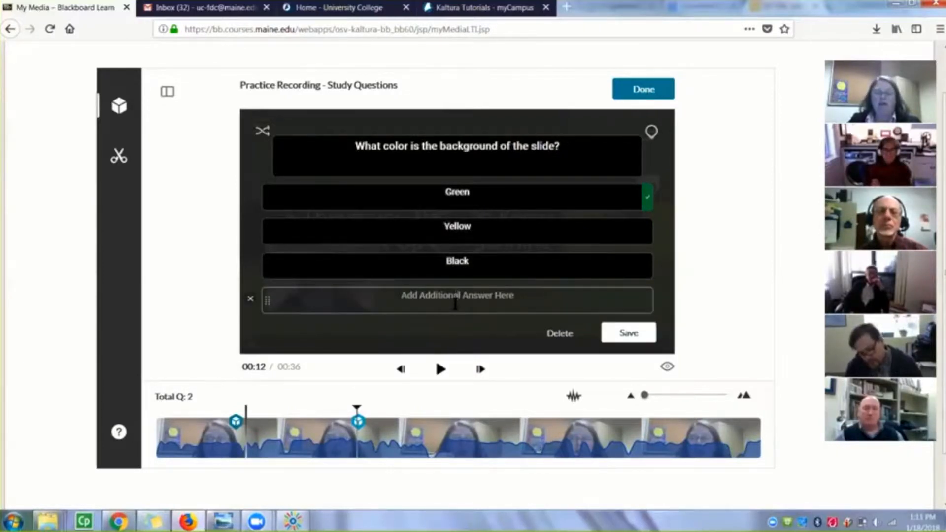
pyautogui.write('grange')
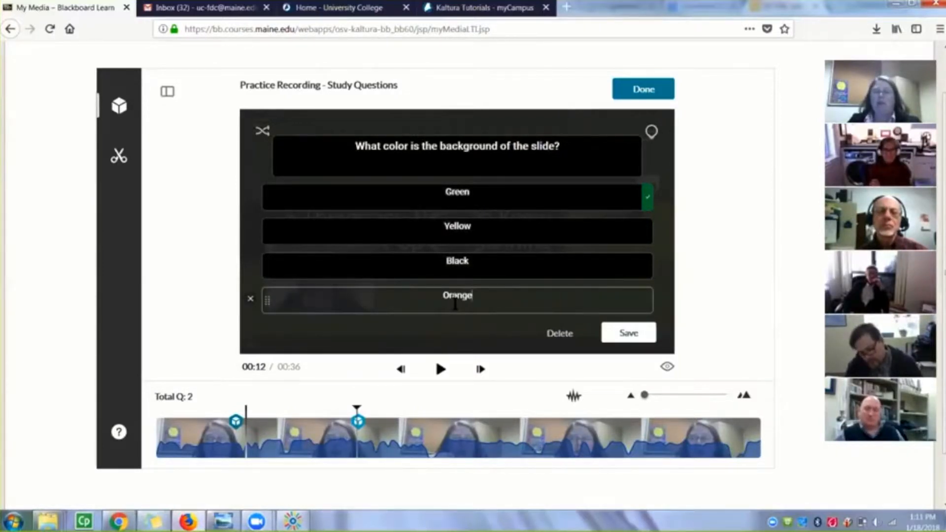
# Shuffle the four color answers and save the slide background question
pyautogui.click(262, 132)
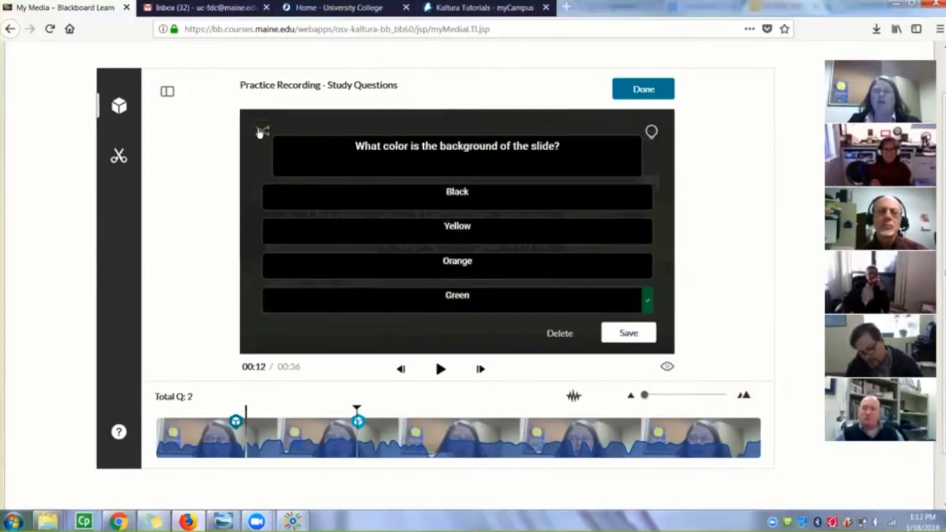
pyautogui.click(620, 333)
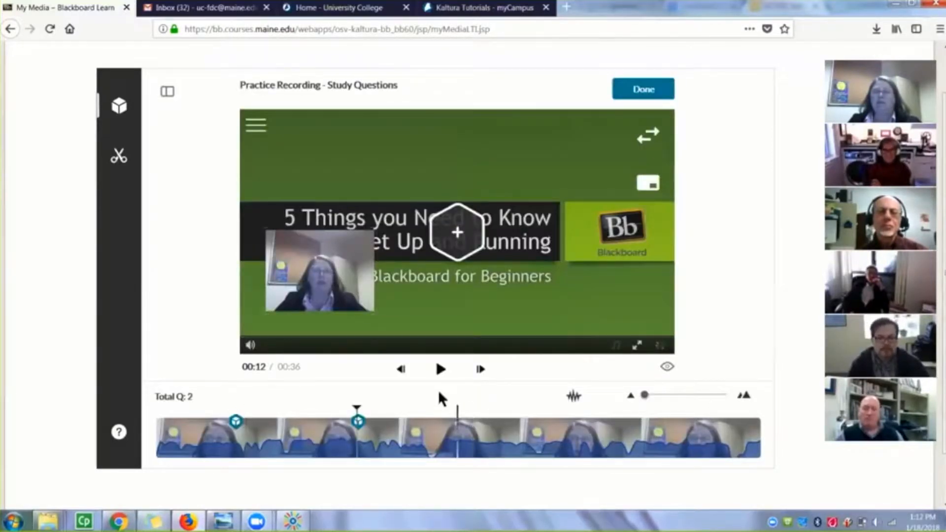
pyautogui.moveTo(356, 429)
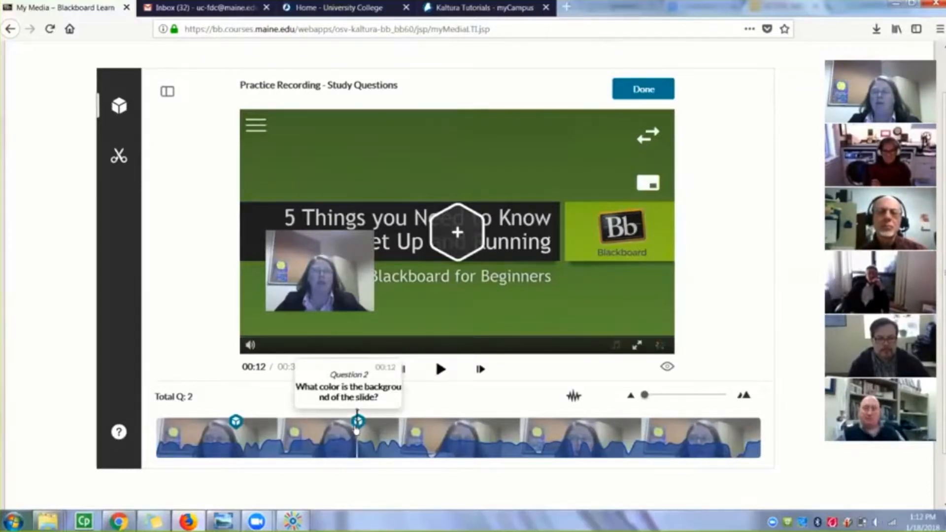
# Move the playhead to 00:30 and add a new question there reading "What is today?"
pyautogui.click(441, 370)
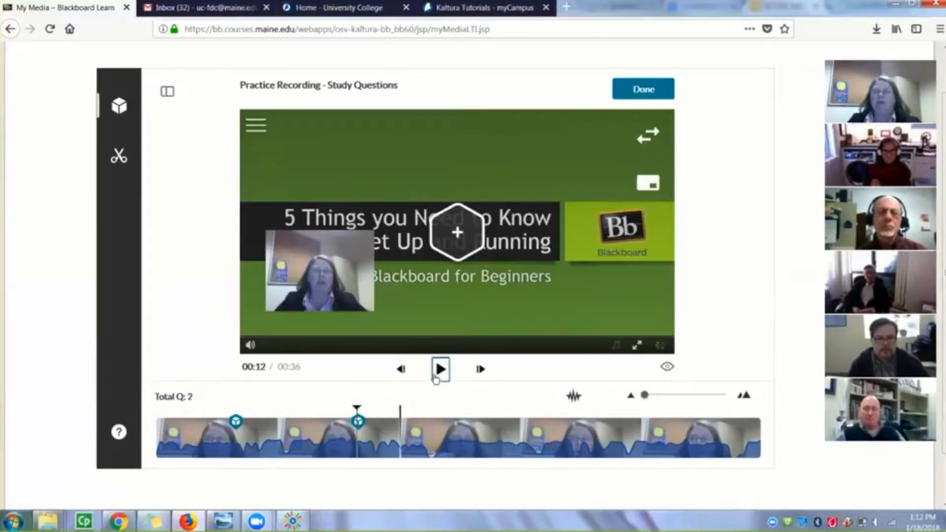
pyautogui.click(441, 371)
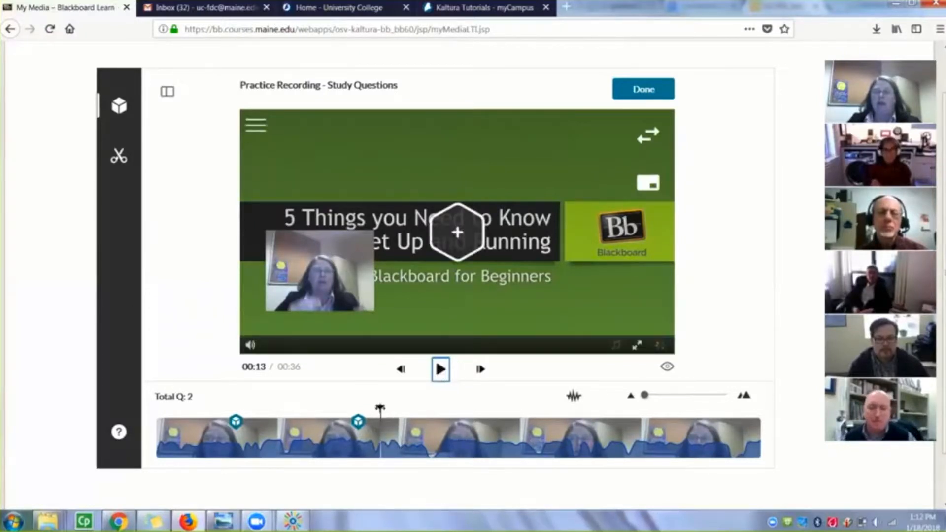
pyautogui.click(521, 432)
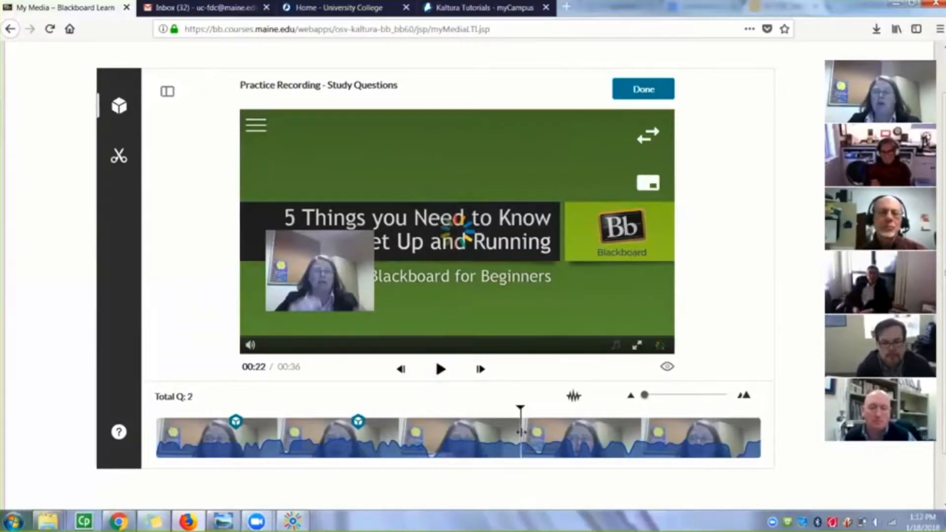
pyautogui.click(626, 438)
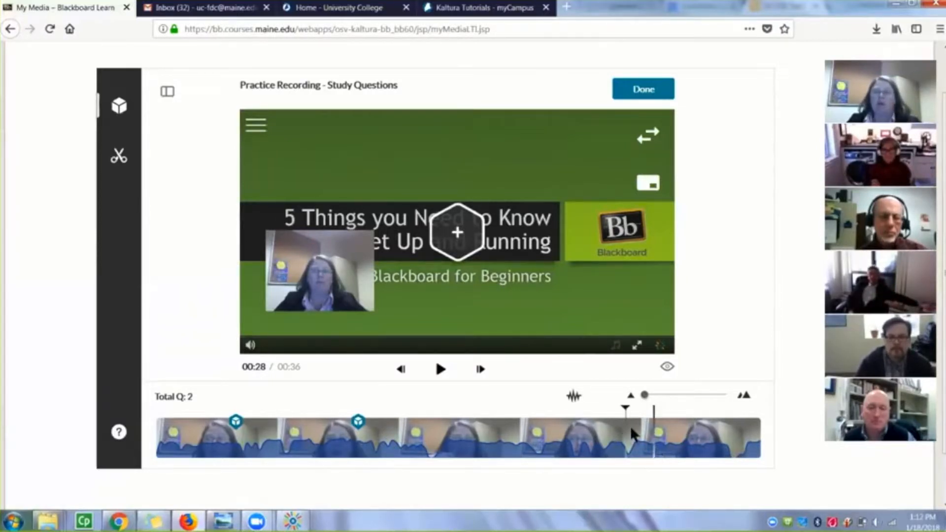
pyautogui.click(660, 438)
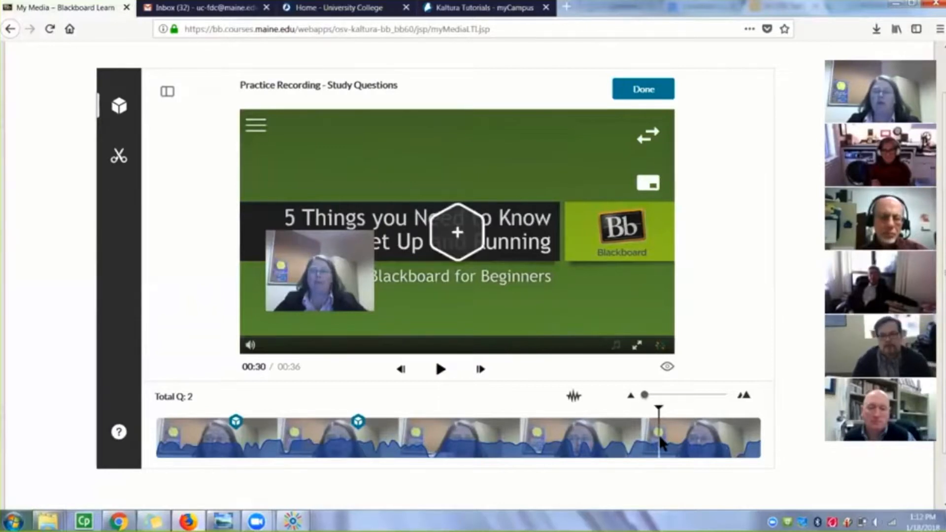
pyautogui.click(458, 234)
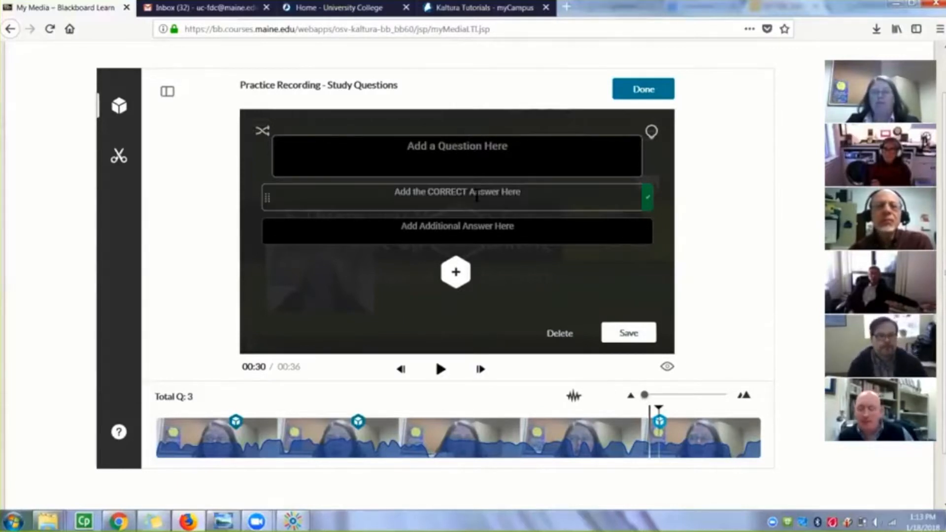
pyautogui.write('What is ')
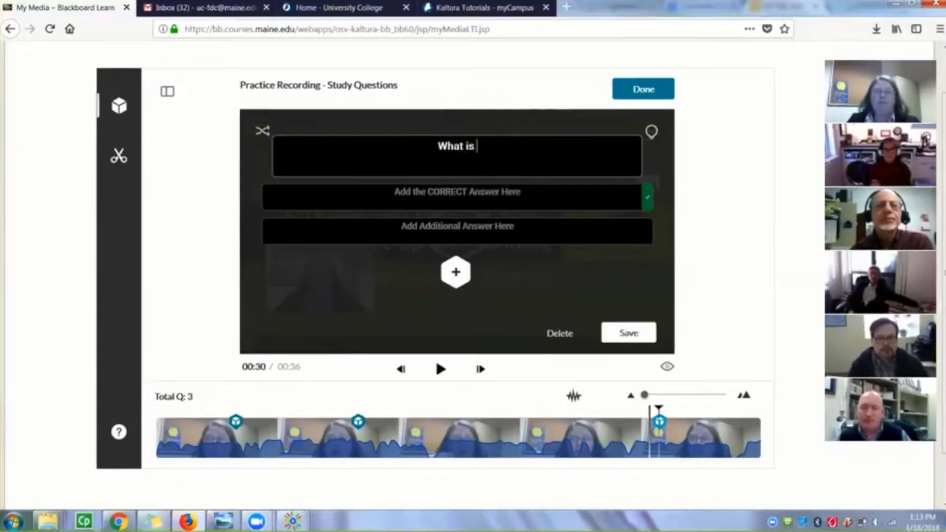
pyautogui.write('today?')
# Enter "Thursday" as the correct answer and "Friday" as the additional answer
pyautogui.click(464, 197)
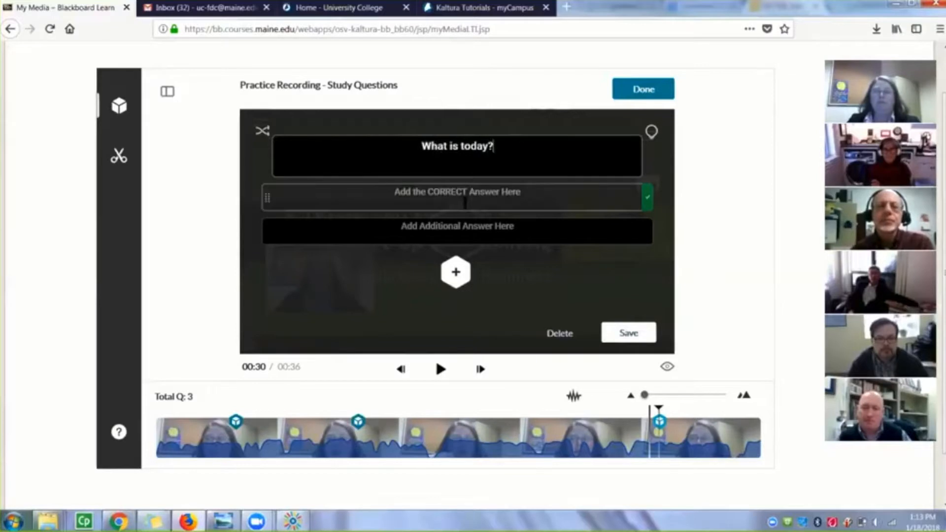
pyautogui.write('Thursday')
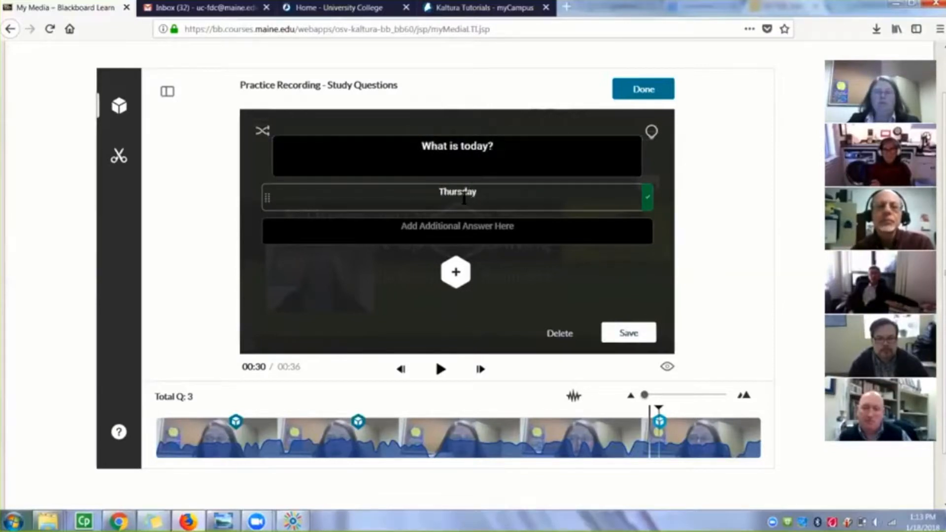
pyautogui.press('Tab')
pyautogui.write('Fr')
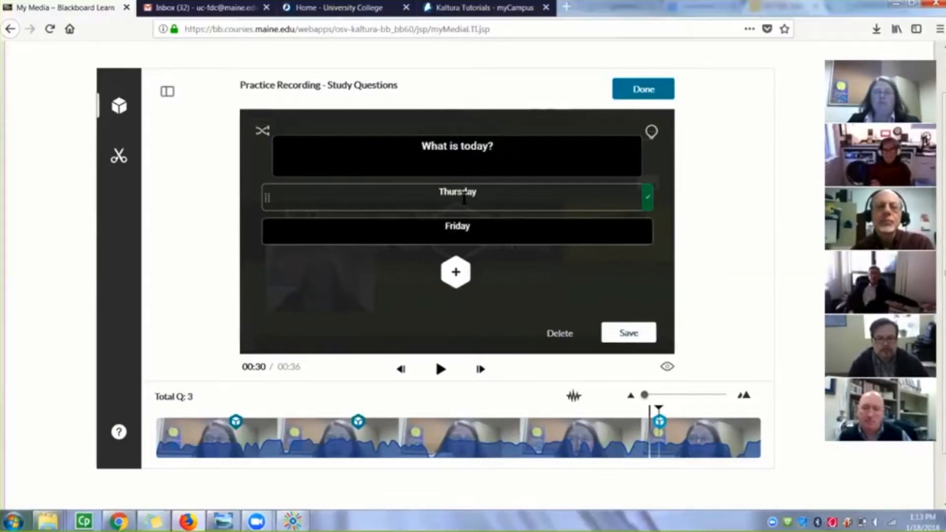
# Add "Monday" as a third answer option to the weekday question and shuffle the order of its answers
pyautogui.click(456, 271)
pyautogui.click(456, 264)
pyautogui.write('M')
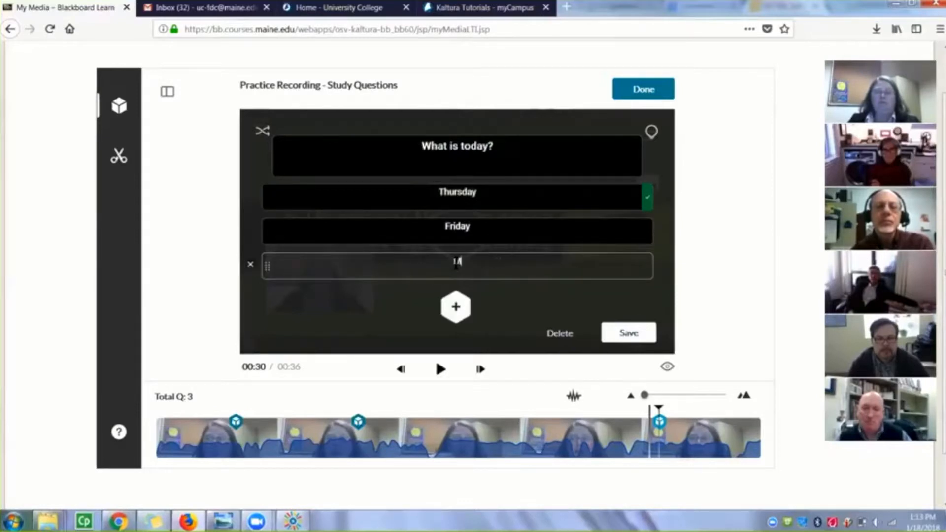
pyautogui.write('onday')
pyautogui.click(261, 131)
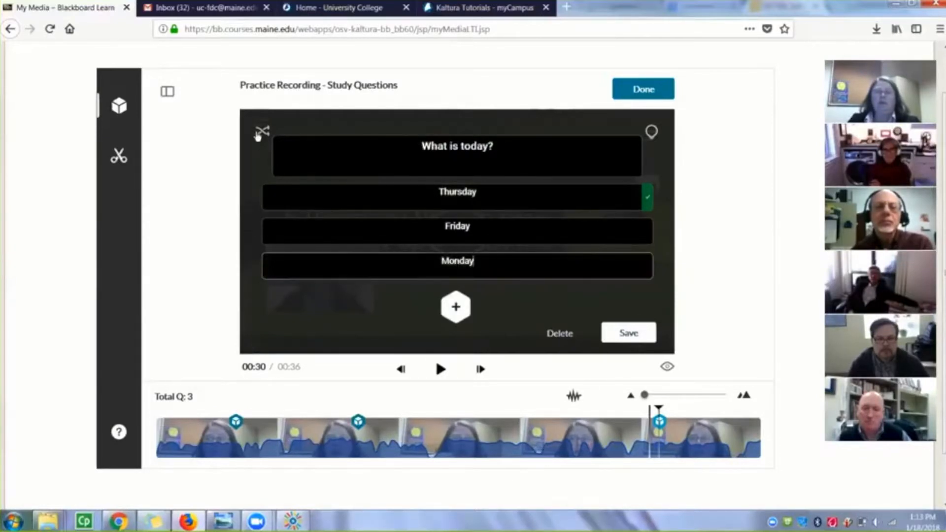
pyautogui.click(629, 339)
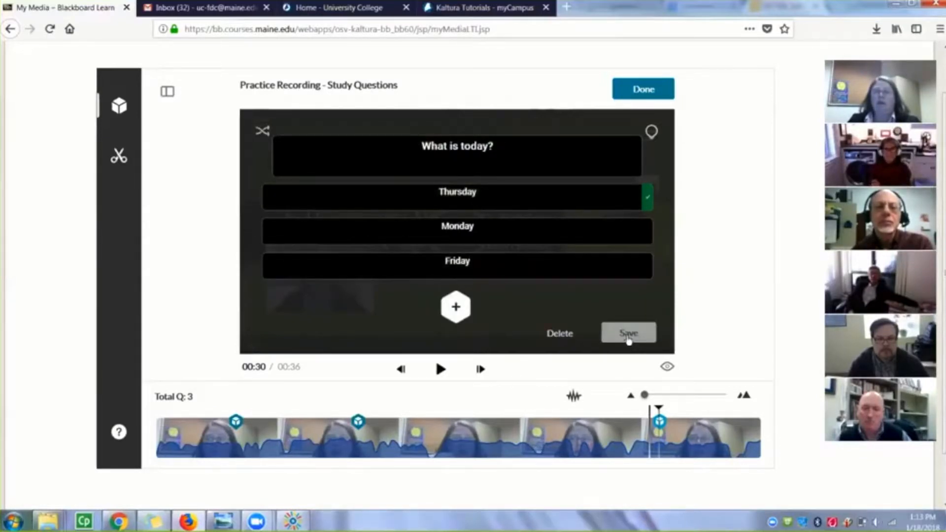
# Add the hint "Yesterday was Wednesday" to the "What is today?" question and apply it
pyautogui.click(652, 134)
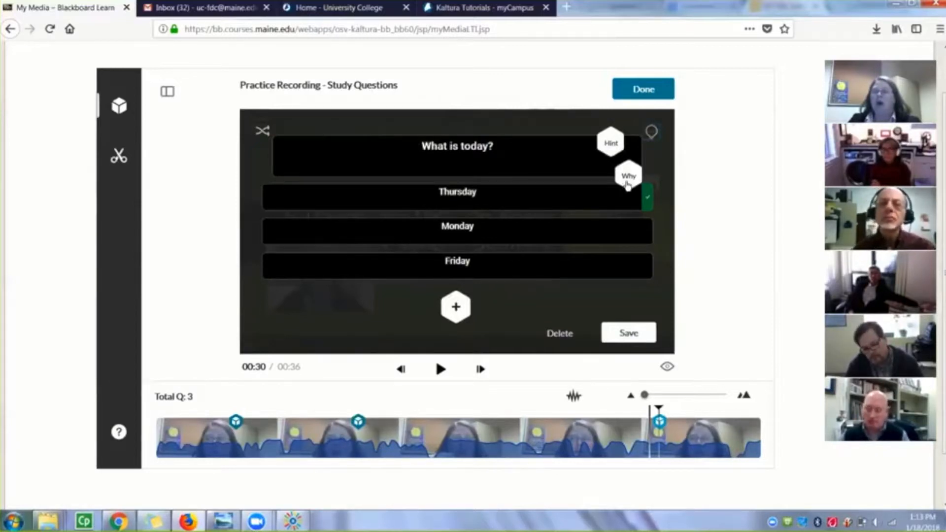
pyautogui.click(611, 145)
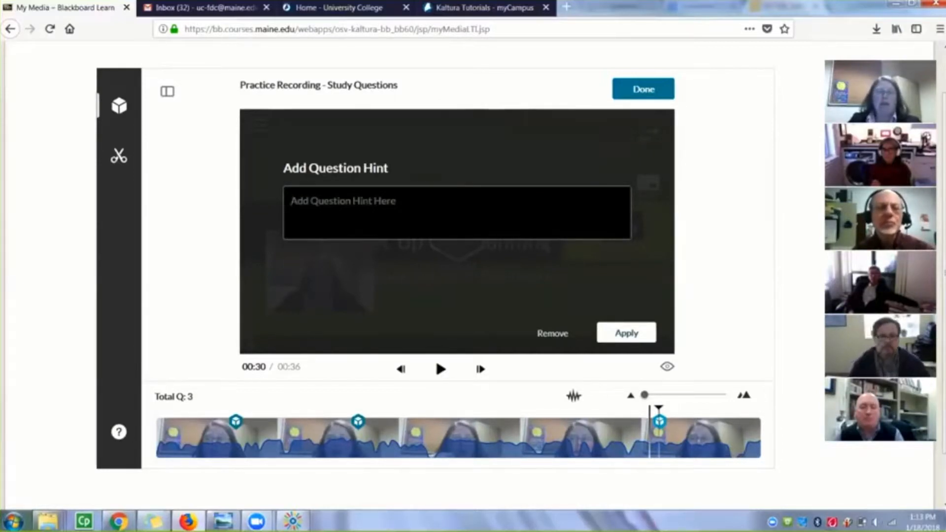
pyautogui.write('Yesterday wa')
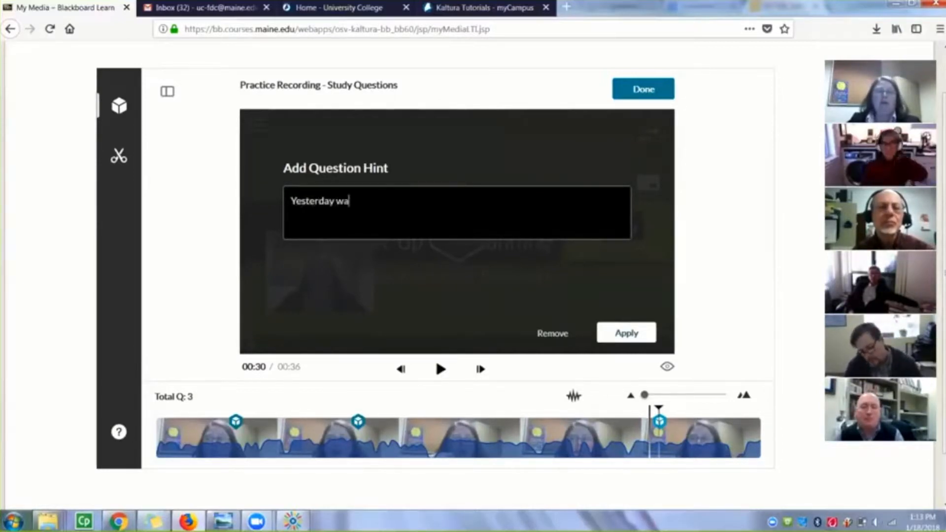
pyautogui.write('s Wednesday.')
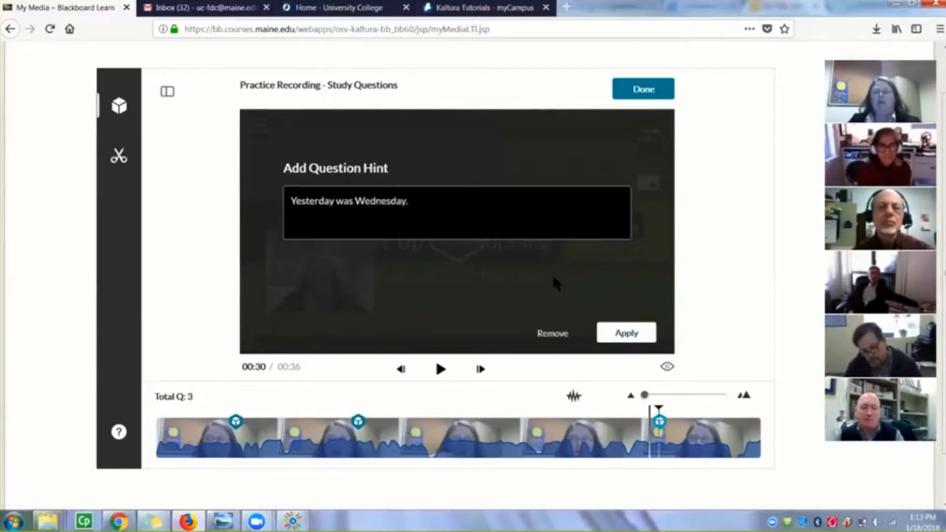
pyautogui.click(626, 335)
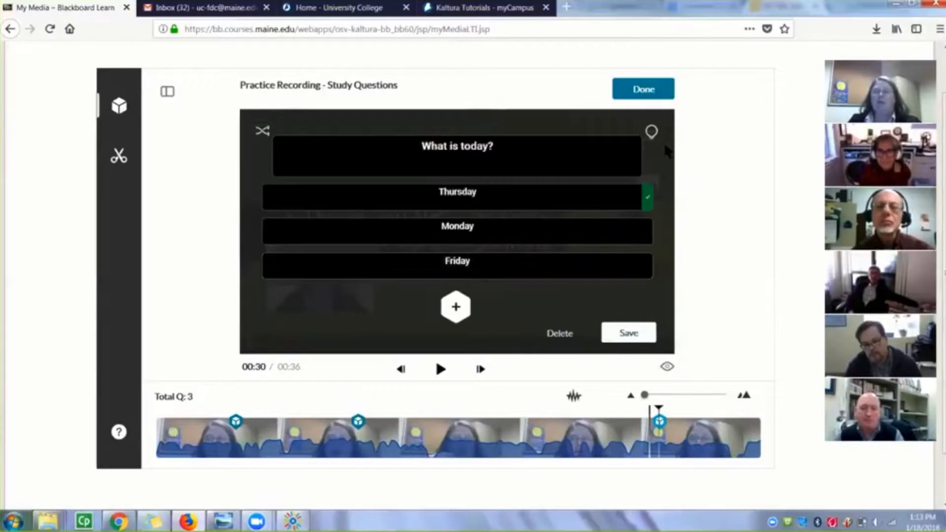
# Add the correct answer rationale "TOday is Thursday becuase yesterday was Wednesday" to the "What is today?" question and save the question
pyautogui.click(652, 132)
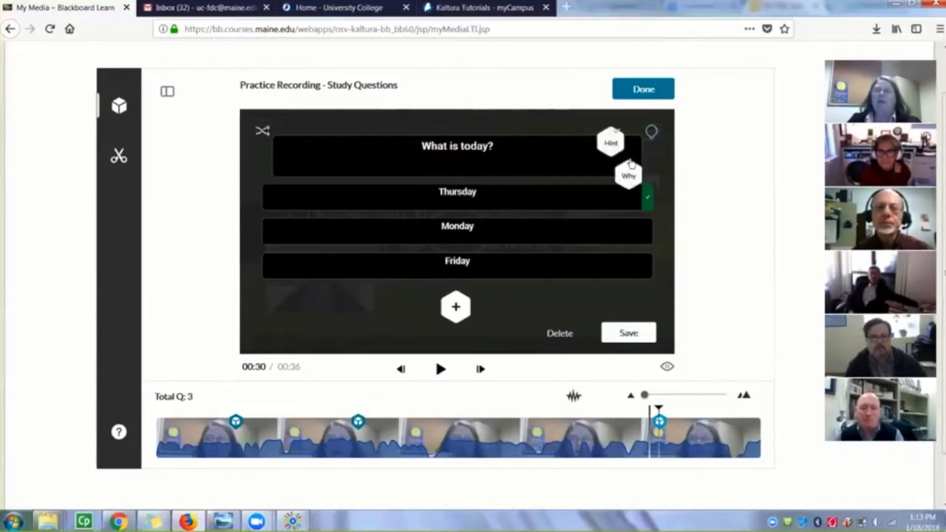
pyautogui.click(629, 177)
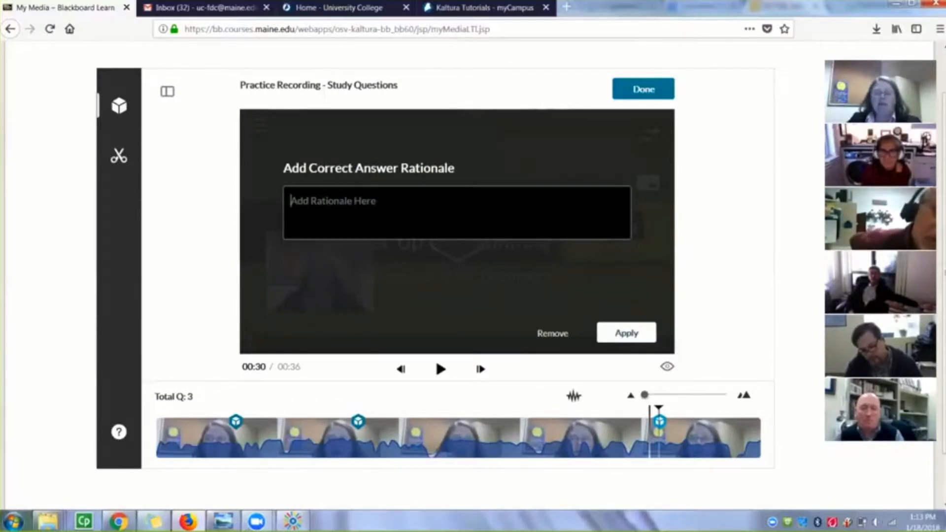
pyautogui.write('TO')
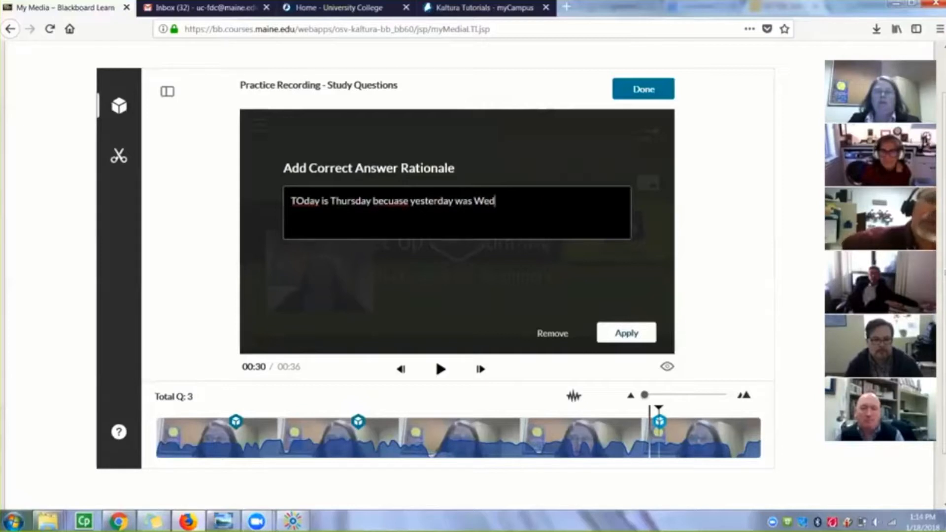
pyautogui.write('nesday.')
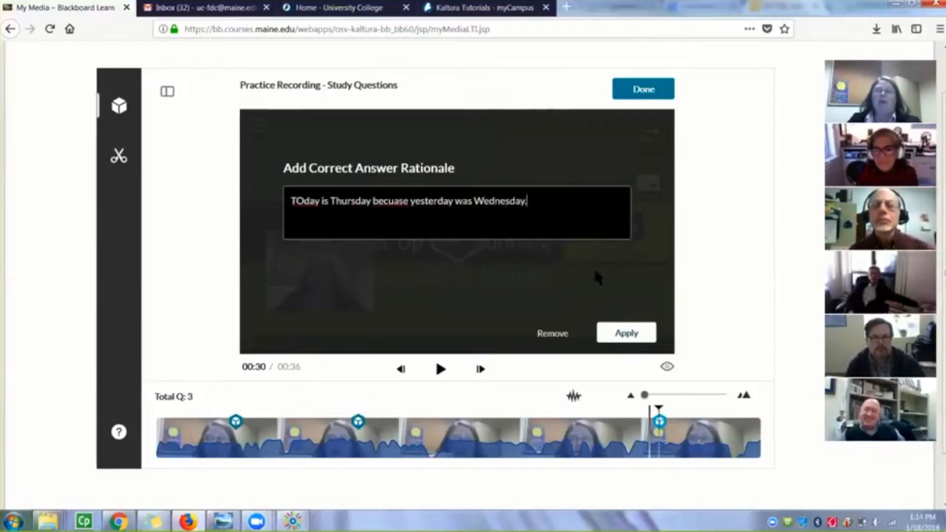
pyautogui.click(626, 335)
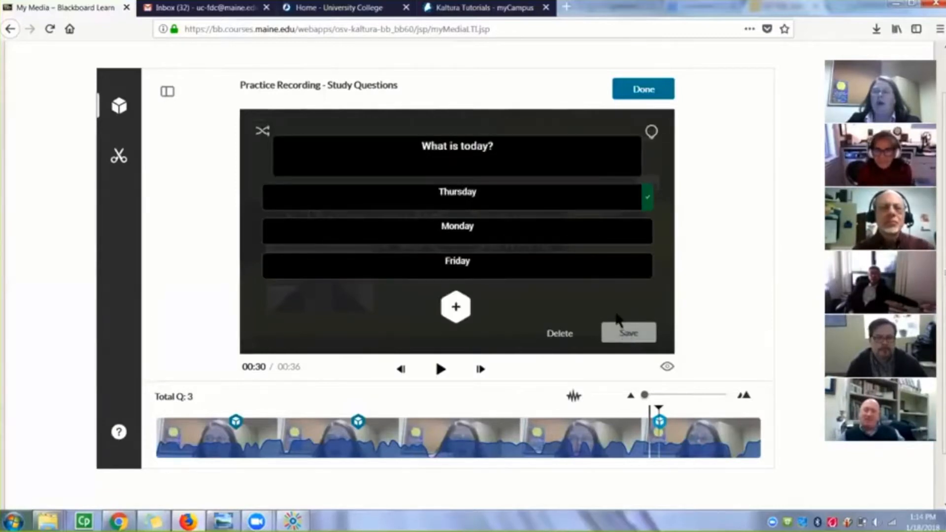
pyautogui.click(625, 334)
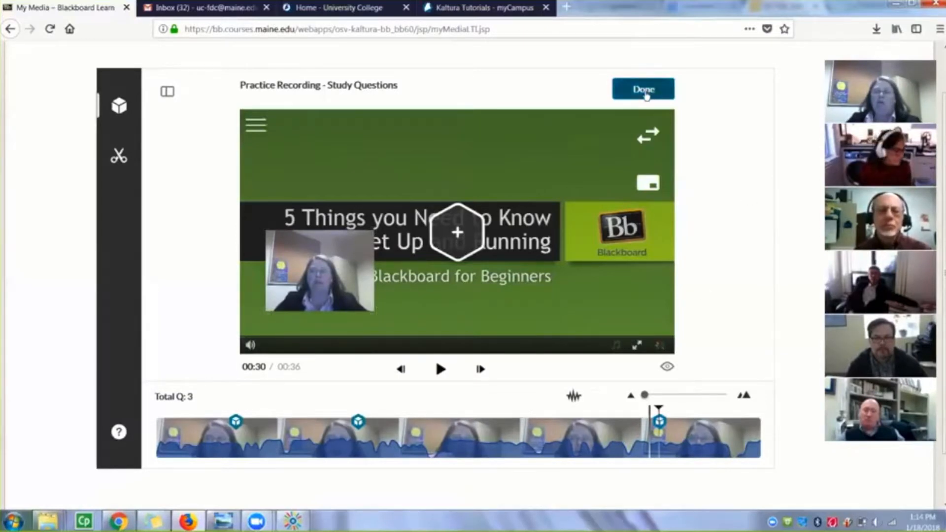
# Finish editing the quiz and start playing it from its media page
pyautogui.click(644, 93)
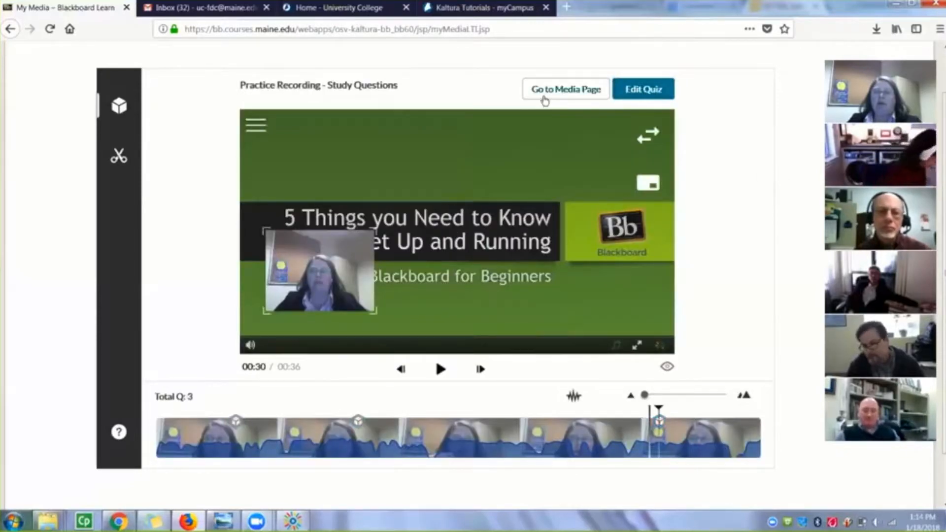
pyautogui.click(564, 94)
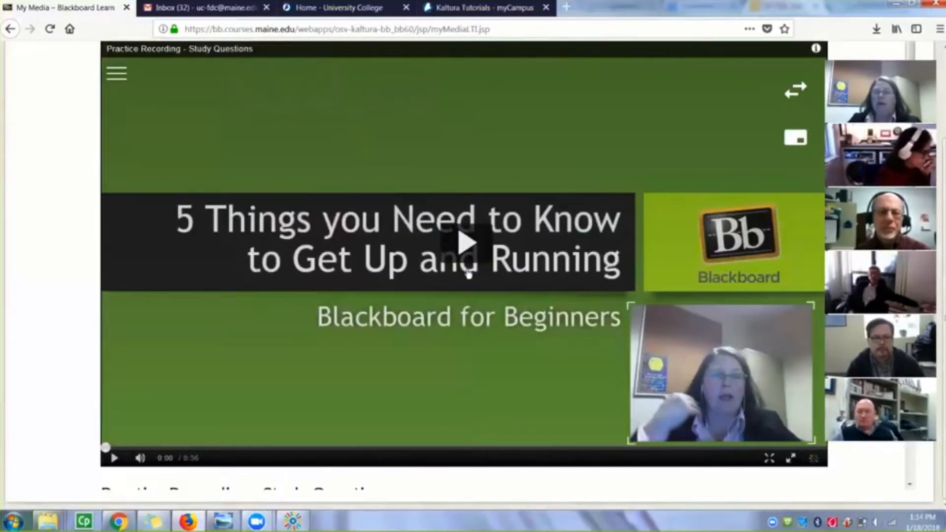
pyautogui.scroll(1, 413, 419)
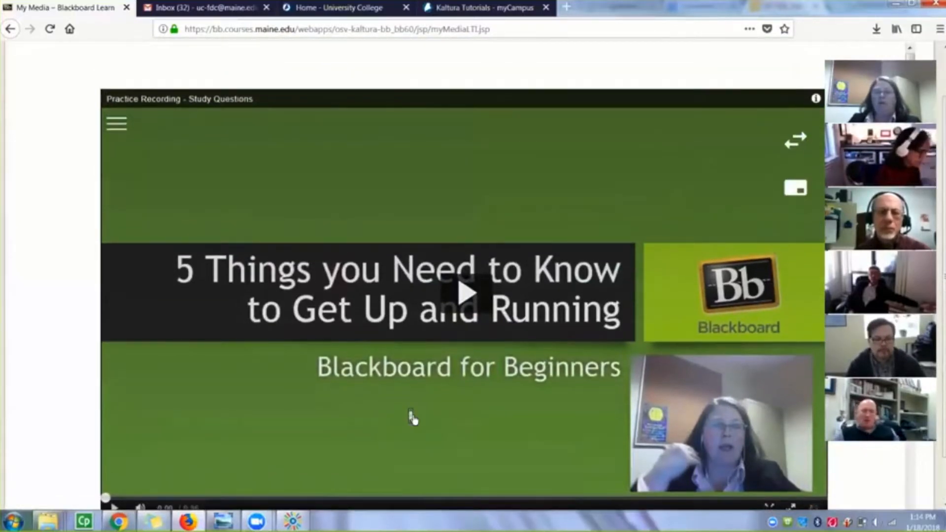
pyautogui.scroll(-1, 413, 419)
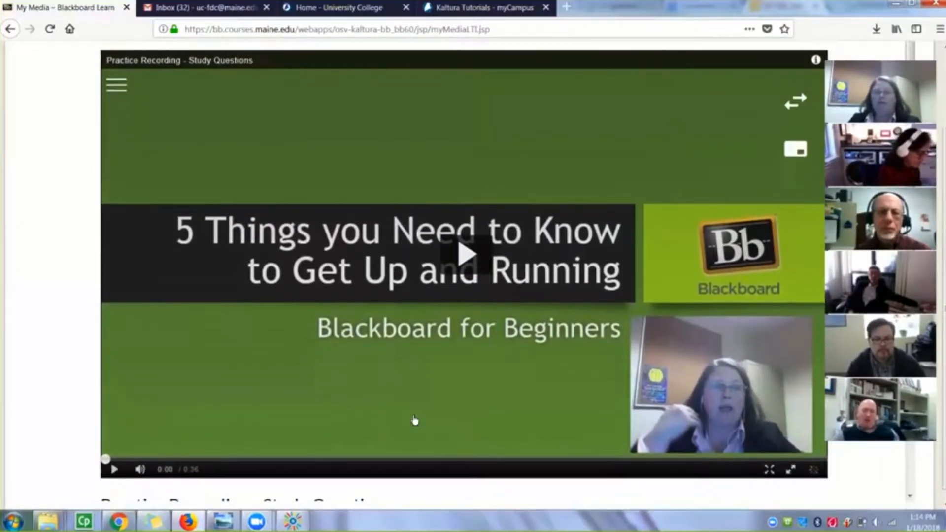
pyautogui.click(463, 254)
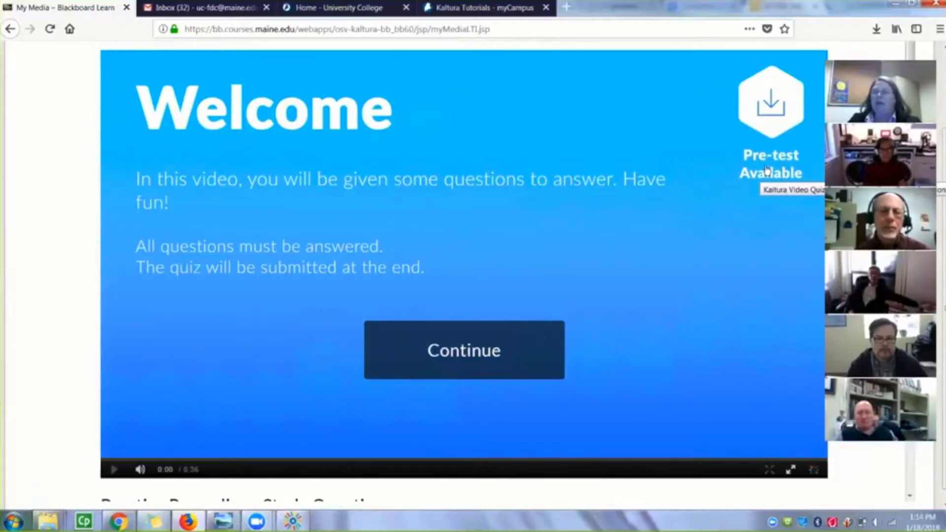
# Open the quiz's pre-test PDF in Adobe Acrobat Reader DC, read through its questions, and close it without saving changes
pyautogui.click(773, 119)
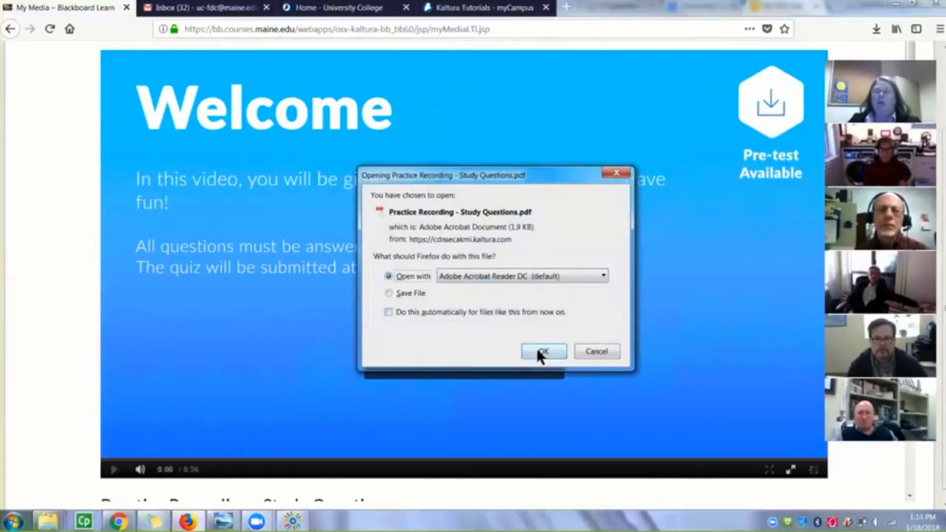
pyautogui.click(537, 348)
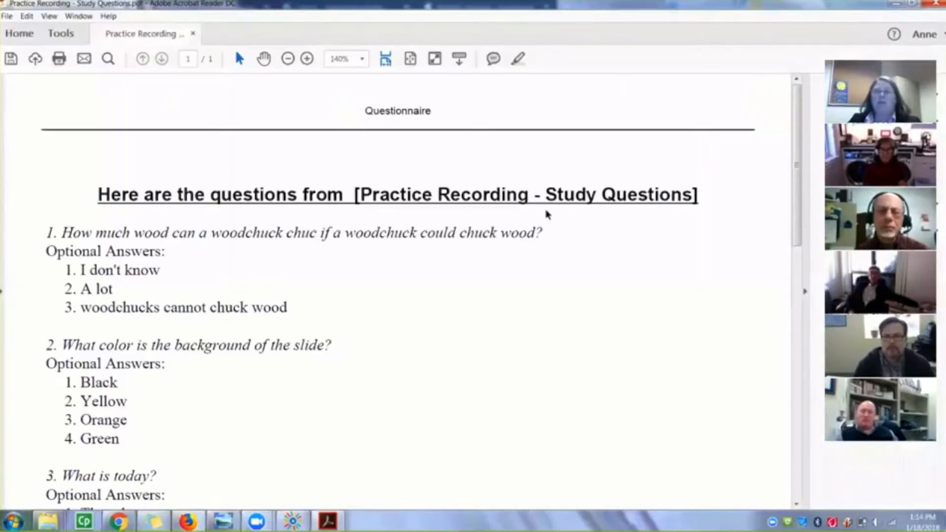
pyautogui.scroll(-2, 503, 295)
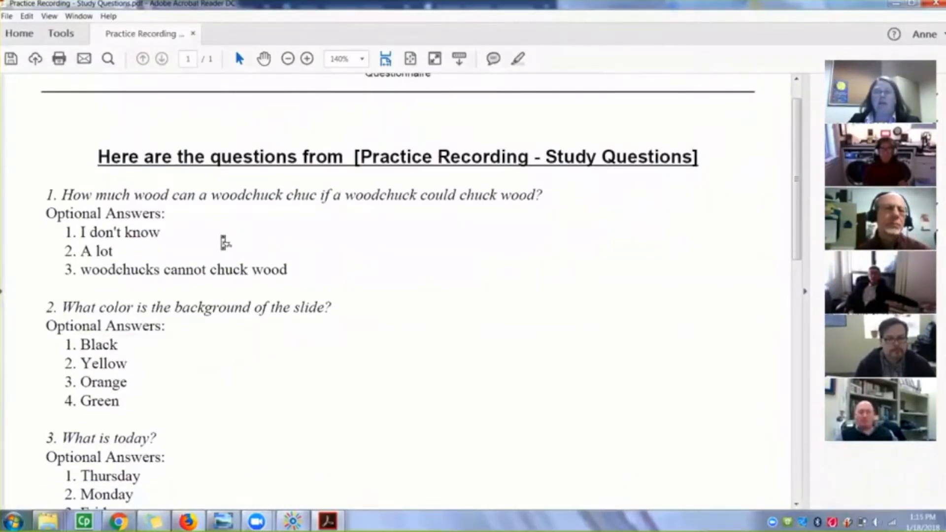
pyautogui.scroll(-2, 222, 237)
pyautogui.scroll(-2, 222, 237)
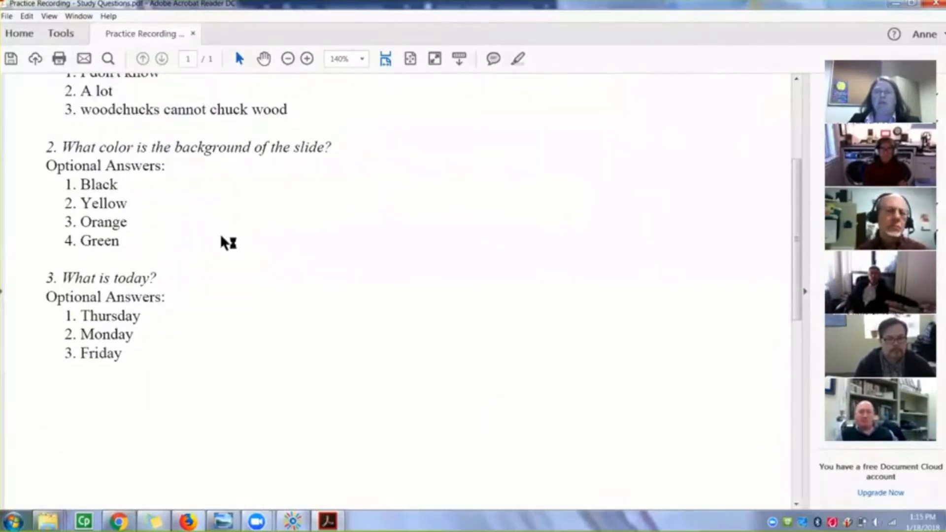
pyautogui.scroll(6, 228, 243)
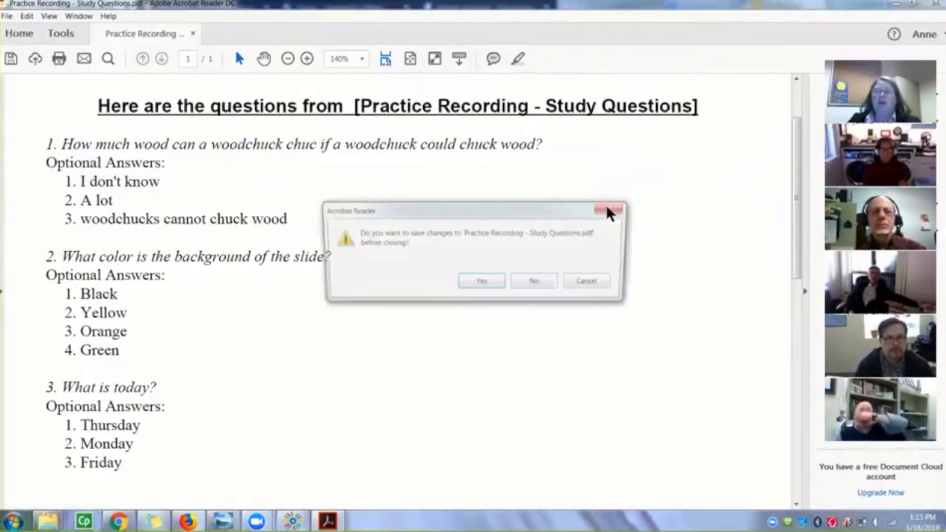
pyautogui.click(529, 283)
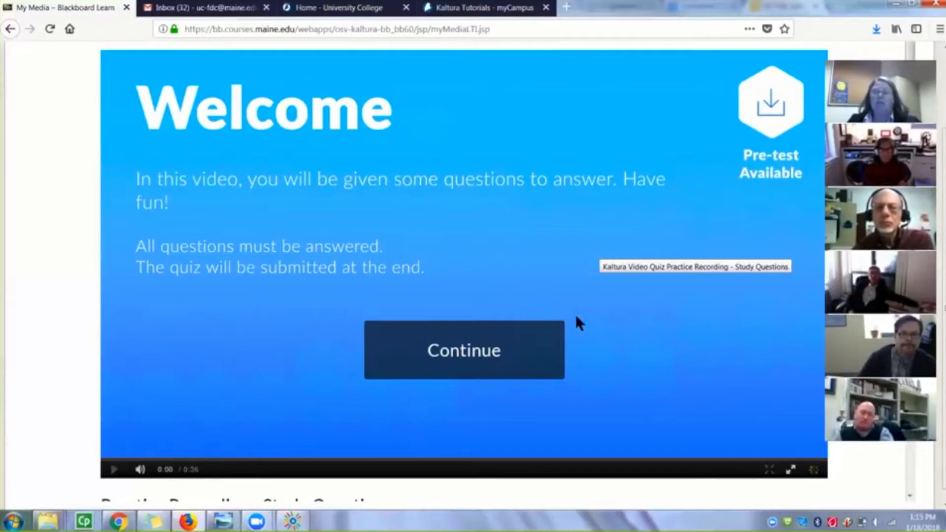
# Continue past the welcome page and answer the woodchuck question with "A lot"
pyautogui.click(456, 367)
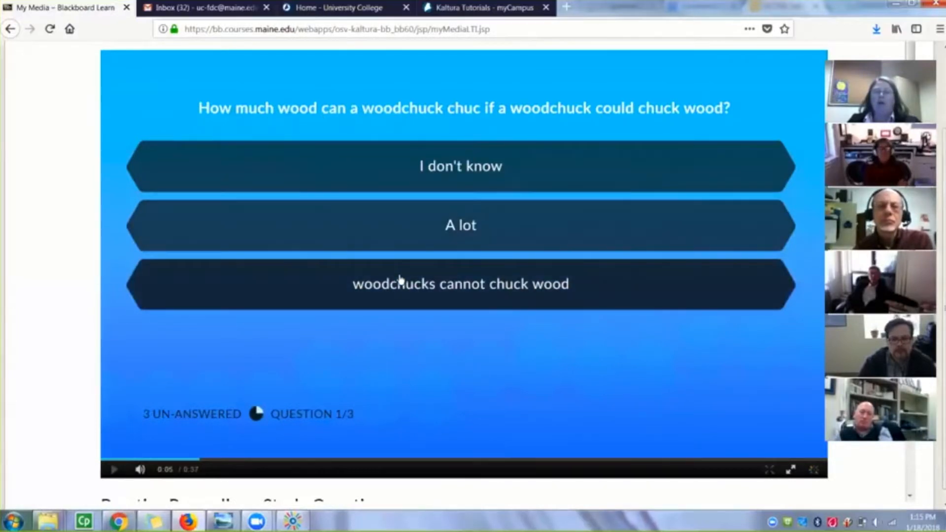
pyautogui.scroll(-1, 217, 437)
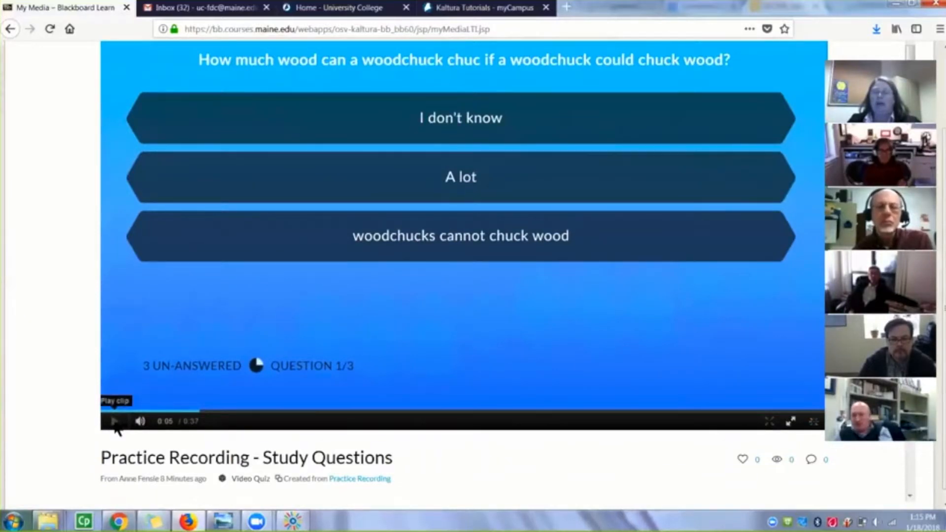
pyautogui.scroll(2, 334, 385)
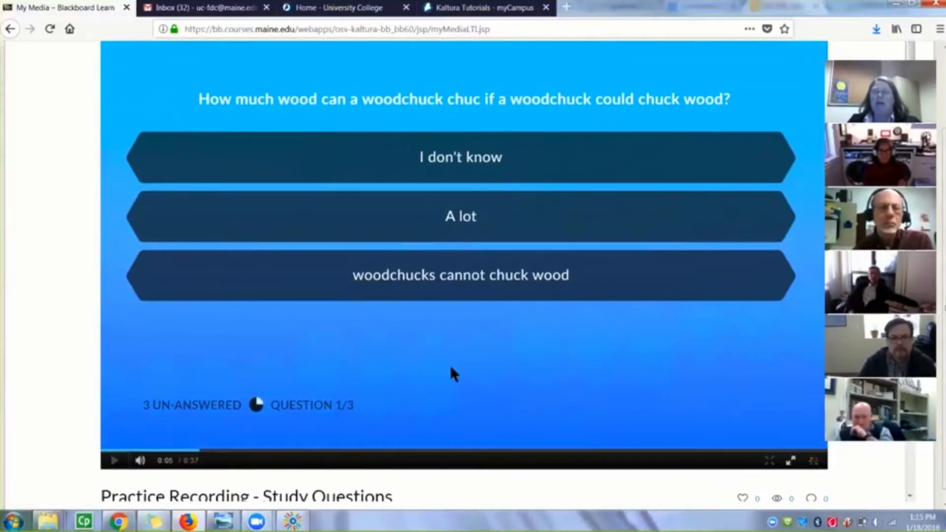
pyautogui.scroll(1, 450, 368)
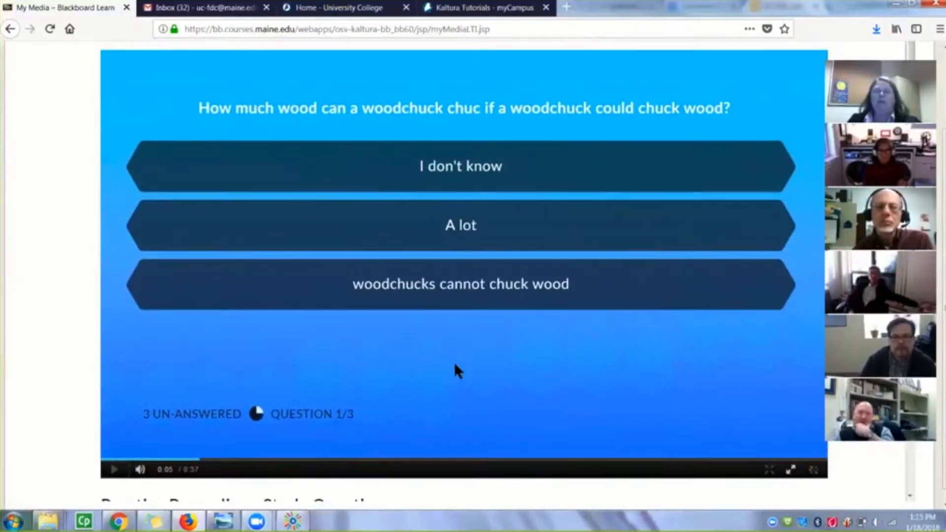
pyautogui.click(645, 237)
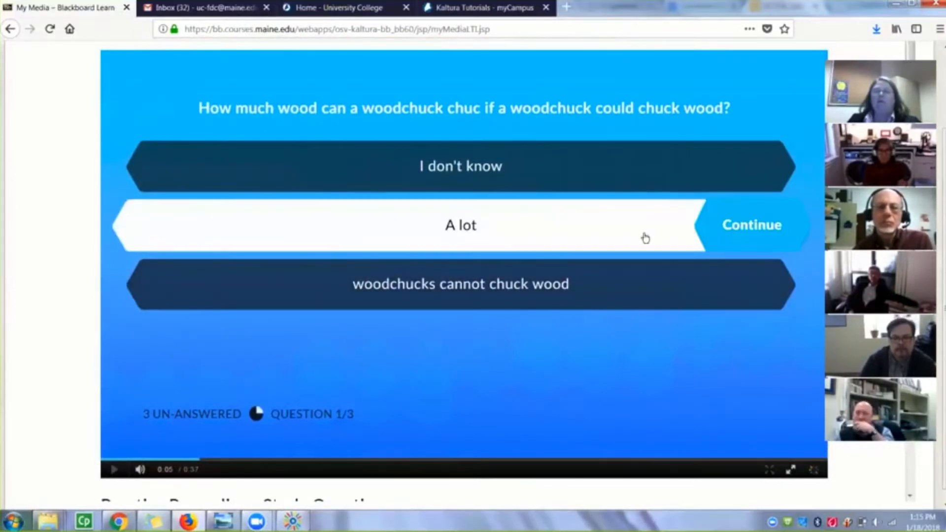
pyautogui.click(759, 229)
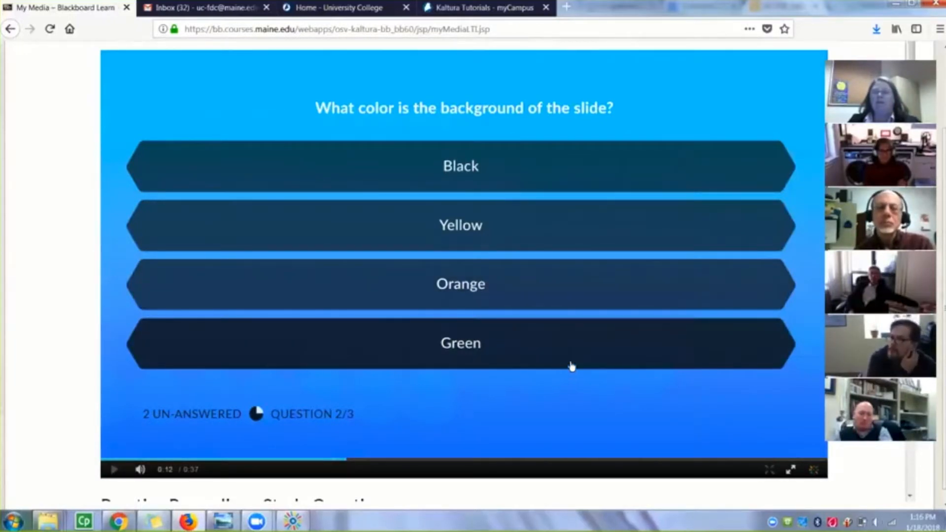
# Answer the slide background color question with "Green" and skip the video ahead to just before question 3
pyautogui.click(572, 365)
pyautogui.click(770, 353)
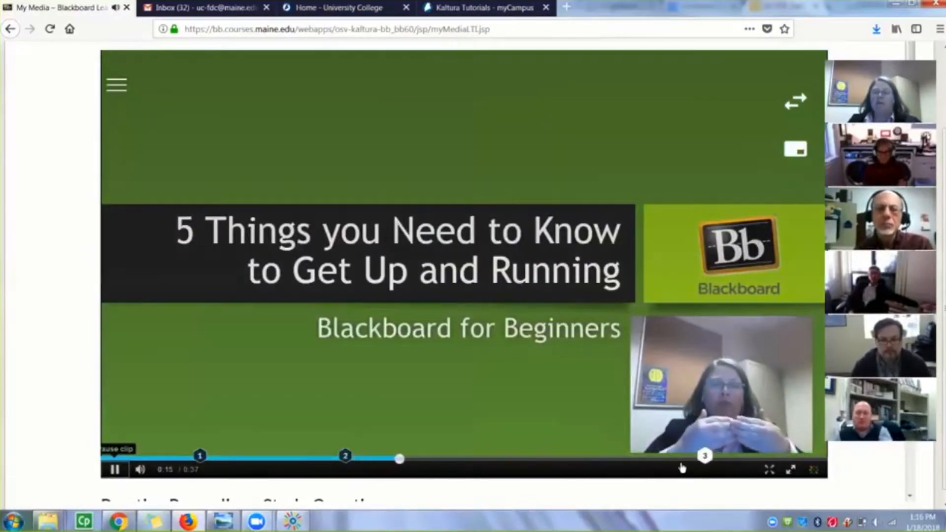
pyautogui.click(682, 461)
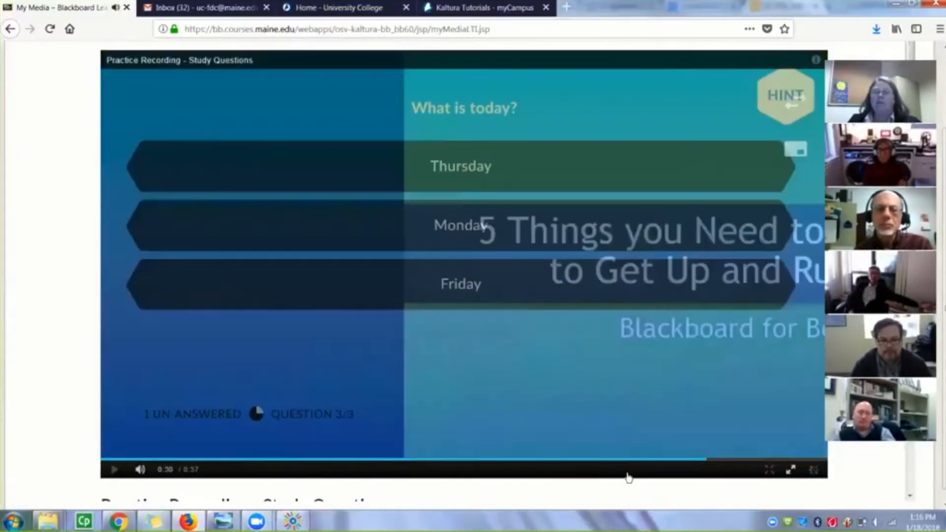
# Choose "Thursday" for the "What is today?" question, check its hint, and submit that answer
pyautogui.click(486, 186)
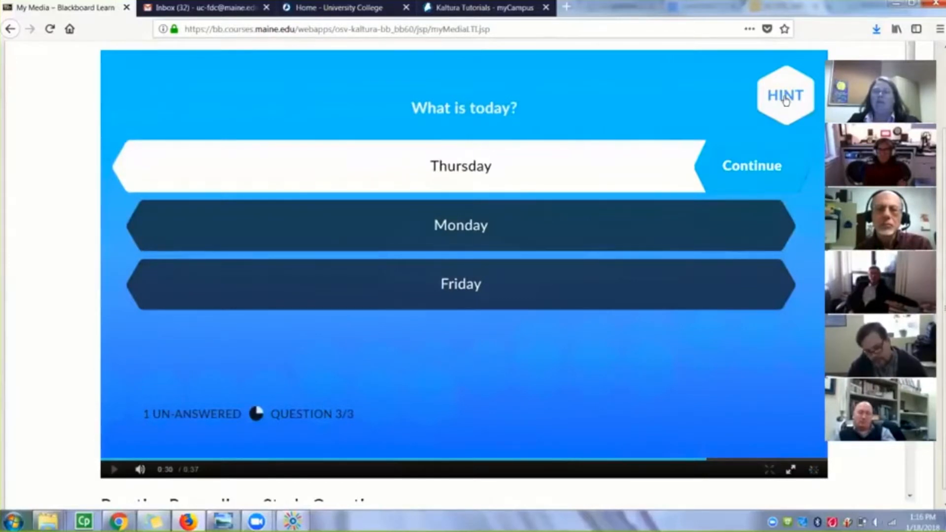
pyautogui.click(786, 99)
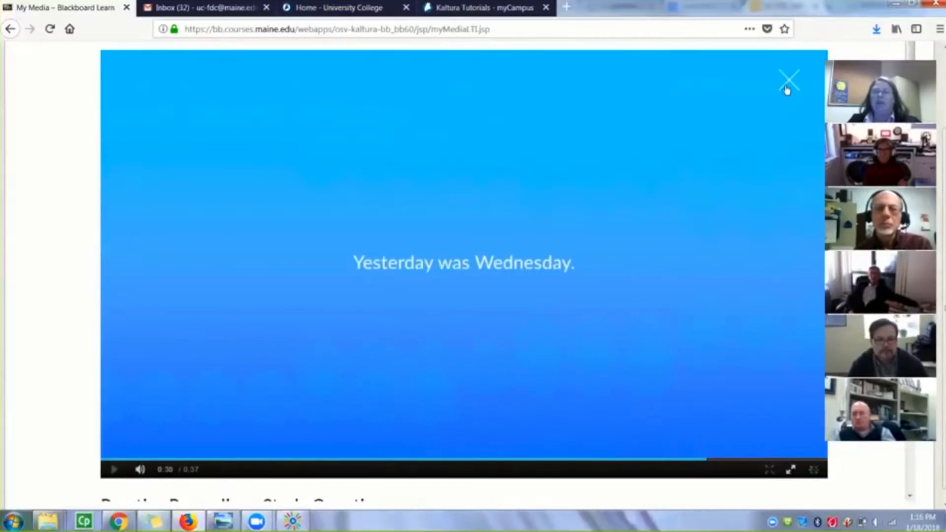
pyautogui.click(791, 84)
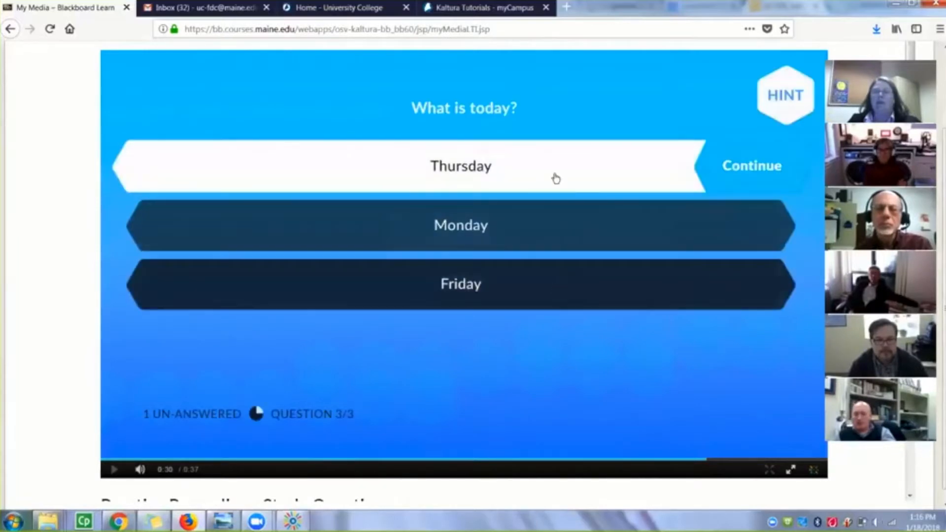
pyautogui.click(748, 173)
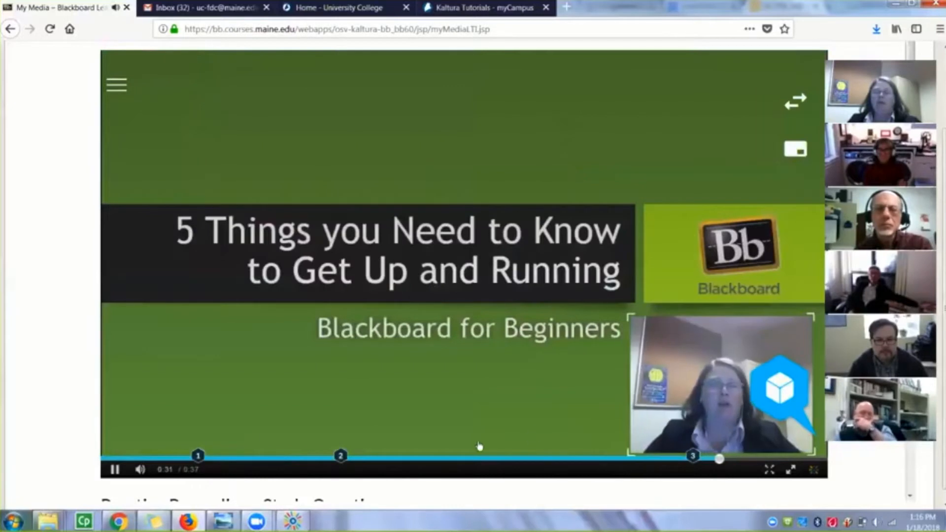
# Pause the video after question 3 and submit the completed quiz
pyautogui.click(115, 471)
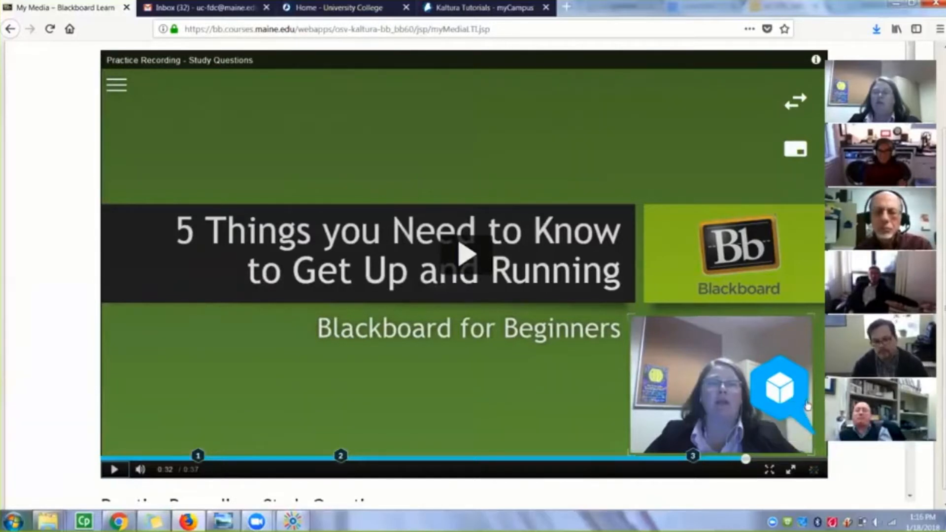
pyautogui.click(780, 393)
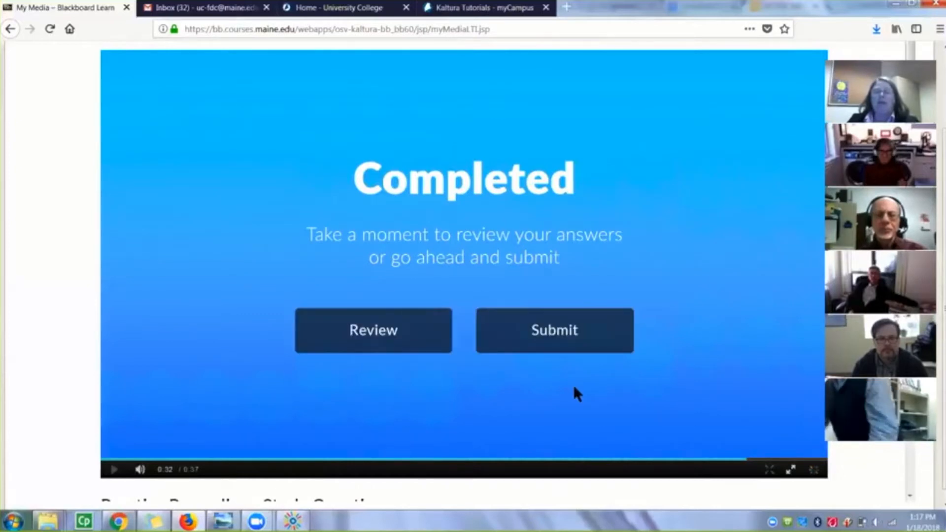
pyautogui.click(560, 339)
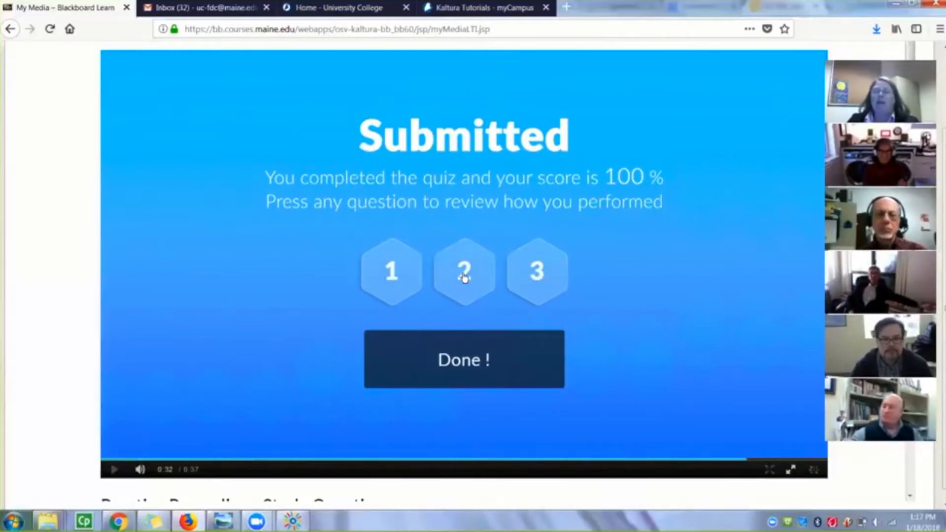
# Review the submitted and correct answers for question 2, and leave the quiz results
pyautogui.click(464, 275)
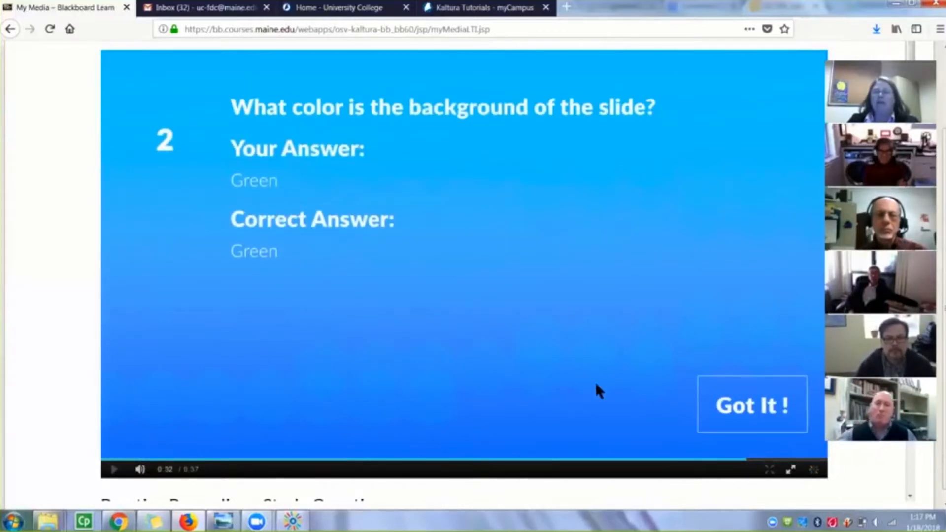
pyautogui.click(712, 410)
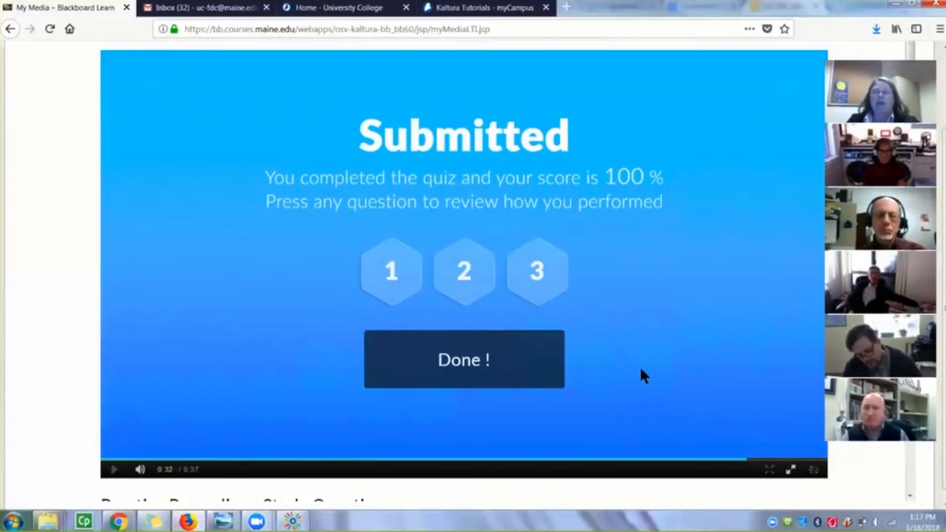
pyautogui.click(477, 371)
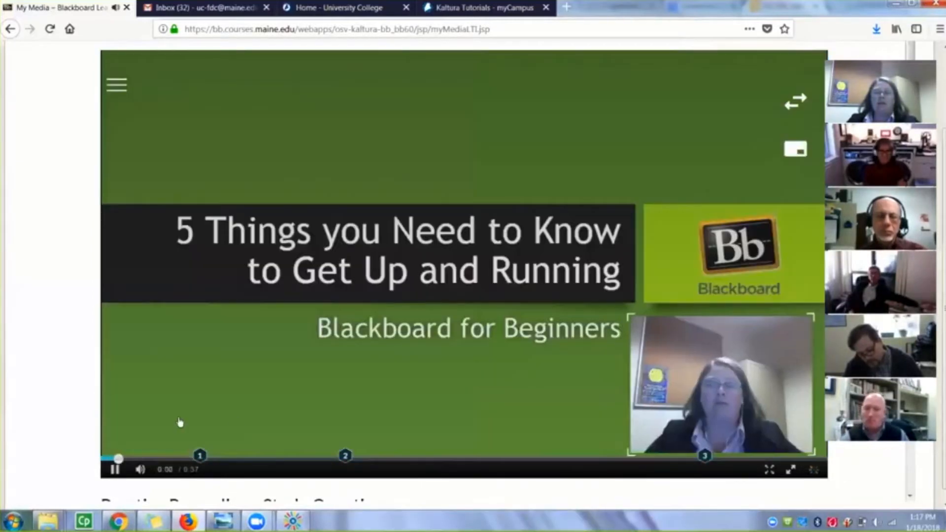
# Pause the playback of the Practice Recording - Study Questions video quiz
pyautogui.click(115, 470)
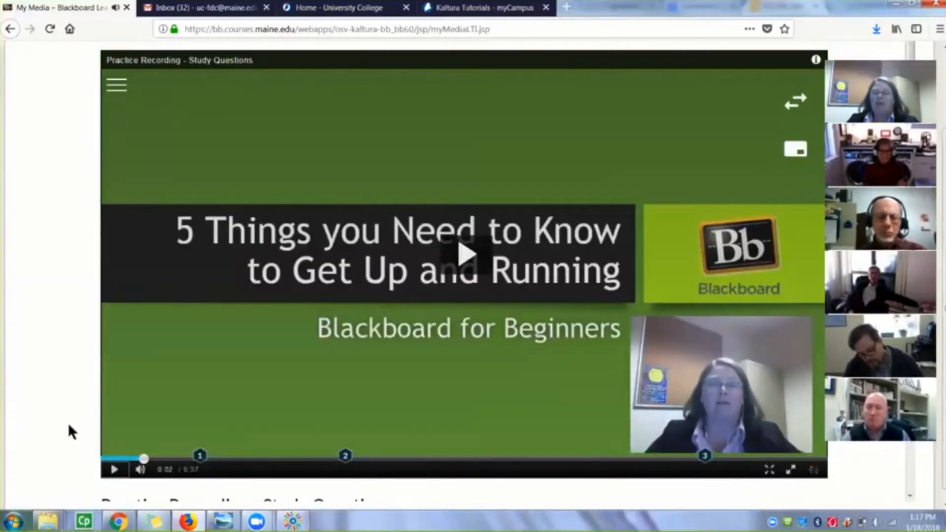
pyautogui.scroll(-3, 70, 429)
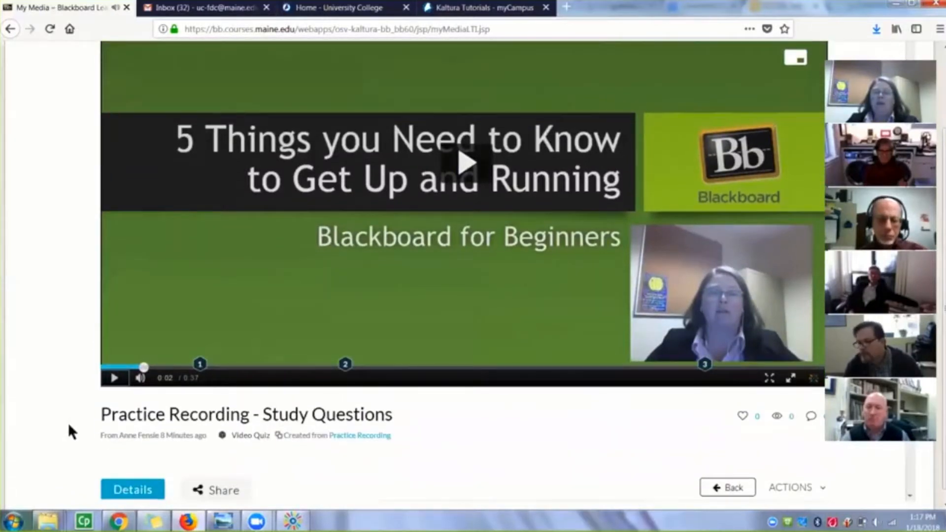
pyautogui.scroll(-2, 68, 423)
pyautogui.scroll(3, 67, 422)
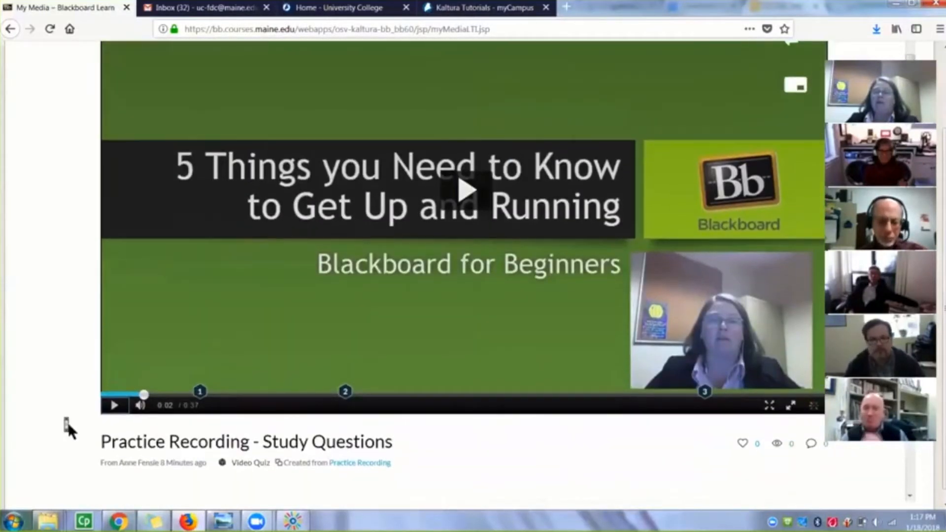
pyautogui.scroll(2, 67, 422)
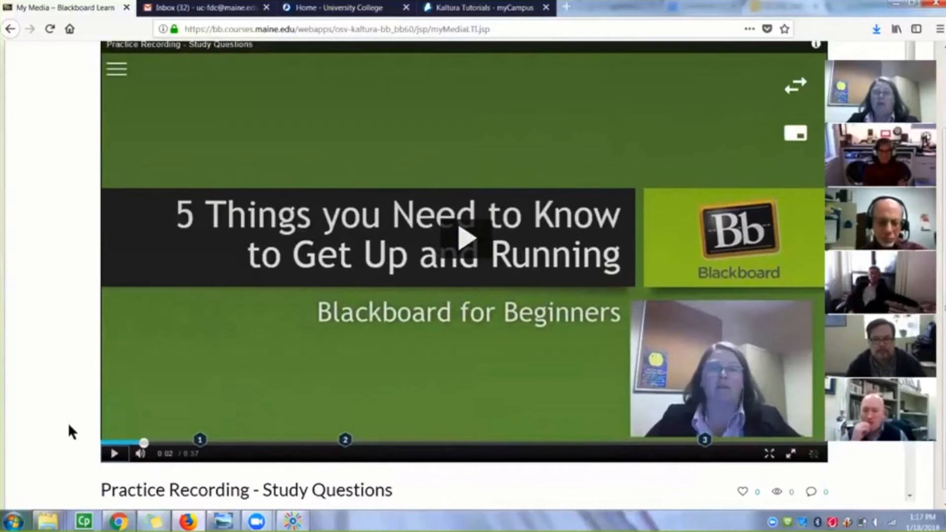
pyautogui.scroll(1, 68, 423)
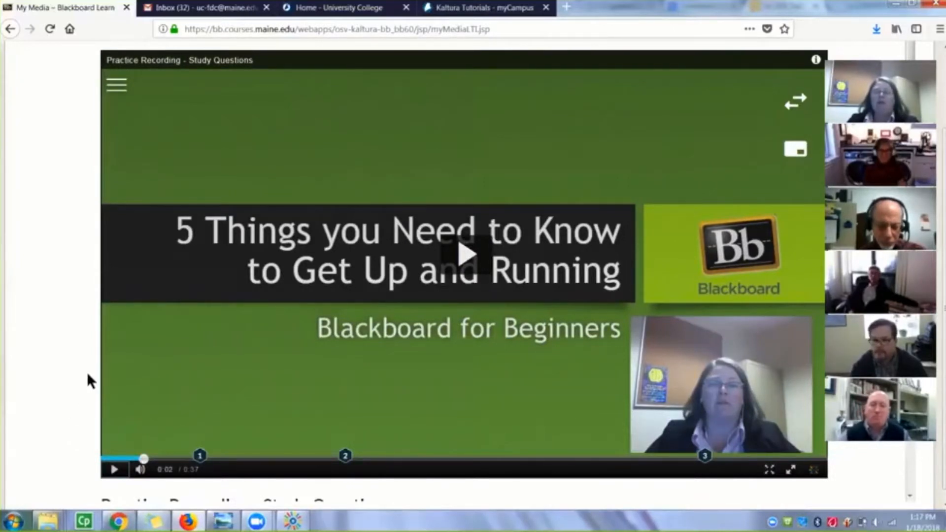
# Open the analytics for the Practice Recording - Study Questions quiz and look over its general metrics
pyautogui.scroll(-1, 86, 379)
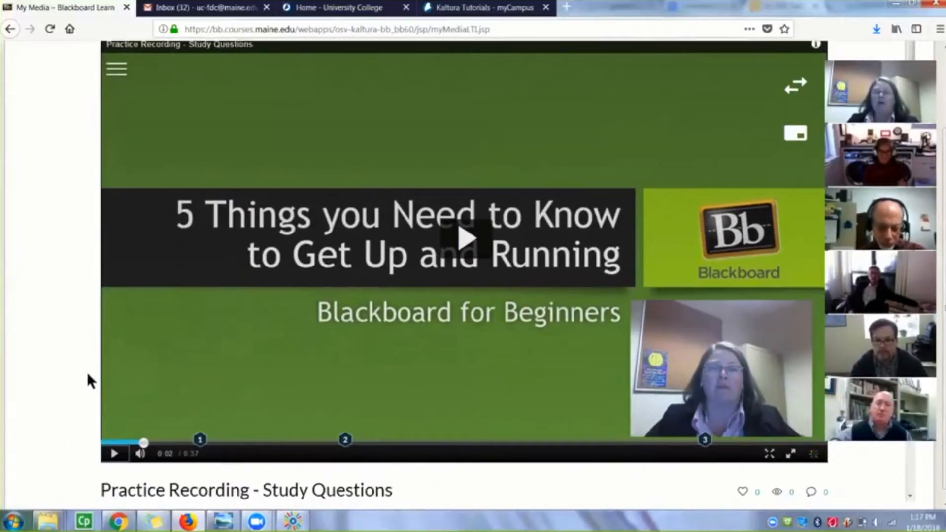
pyautogui.scroll(-3, 87, 371)
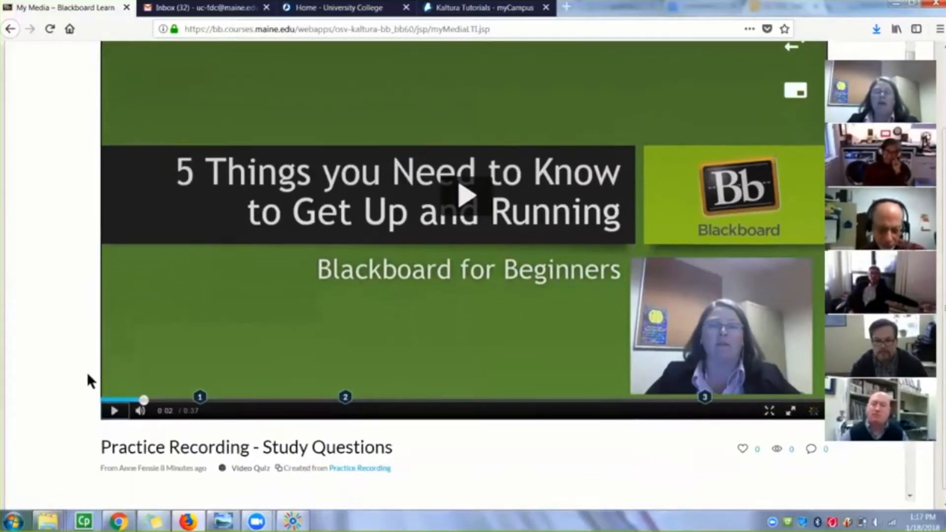
pyautogui.scroll(-3, 87, 372)
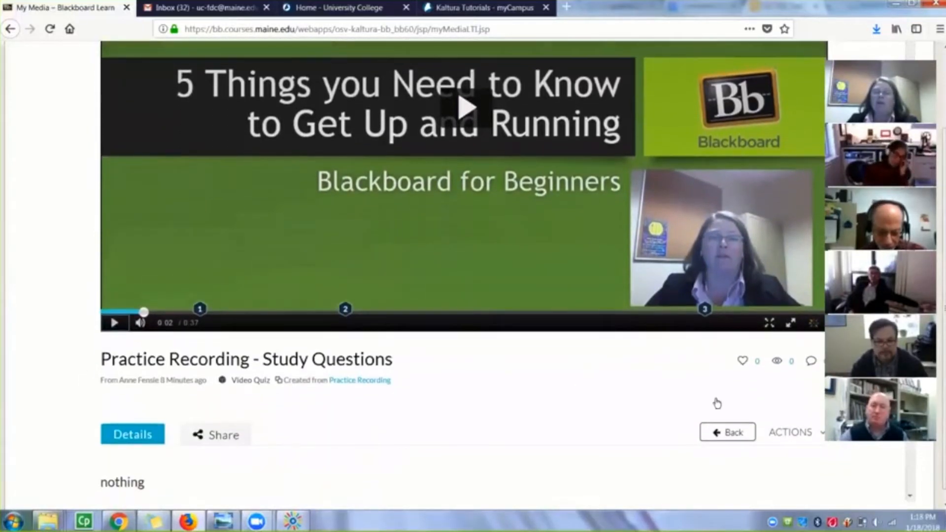
pyautogui.click(782, 437)
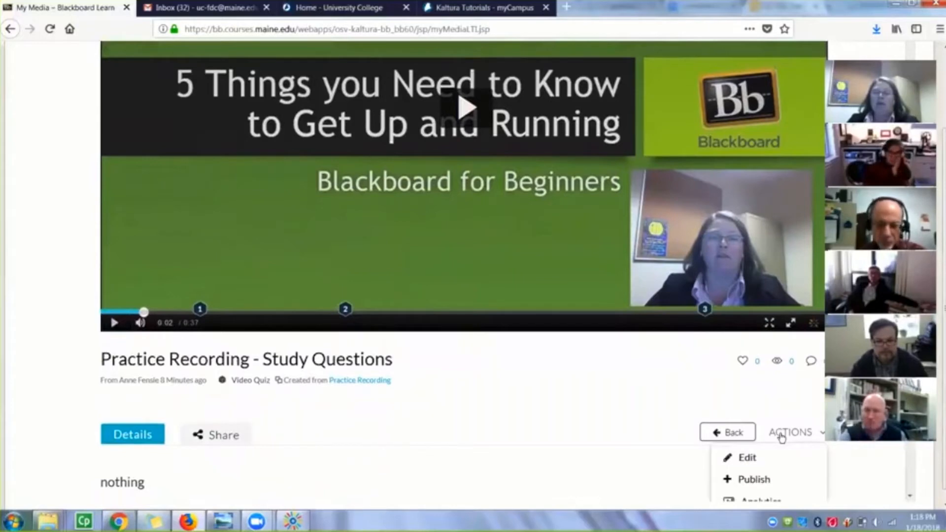
pyautogui.scroll(-3, 779, 437)
pyautogui.click(771, 434)
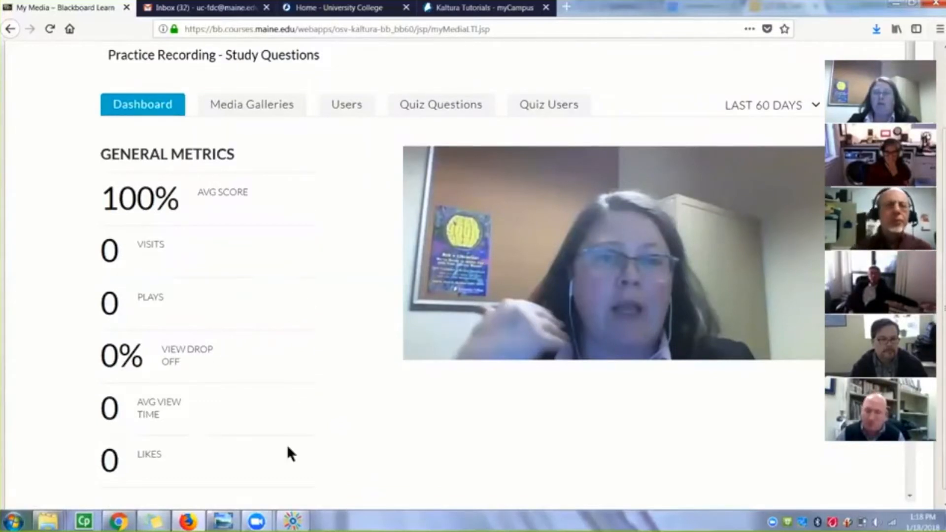
pyautogui.scroll(-1, 307, 220)
pyautogui.scroll(1, 307, 220)
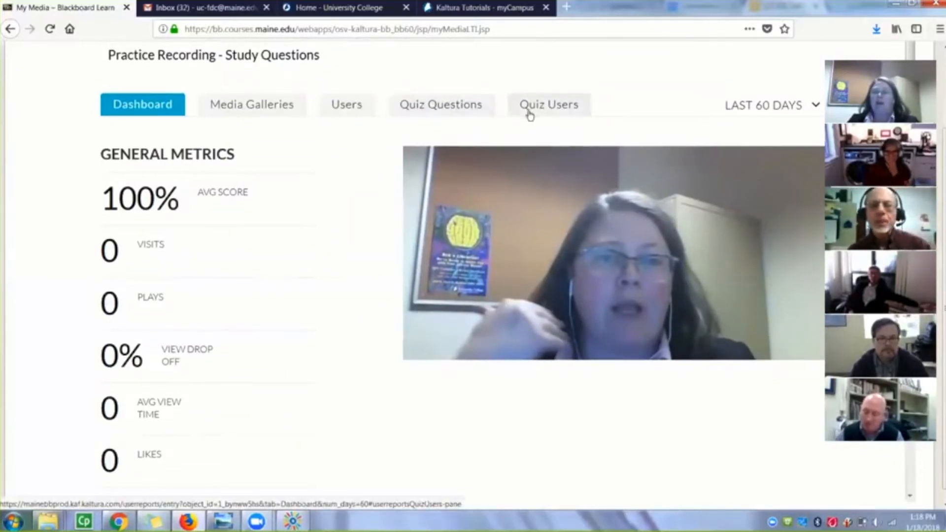
# Examine the quiz responses by question for the slide background color and woodchuck questions, and by user for the listed quiz taker
pyautogui.click(469, 113)
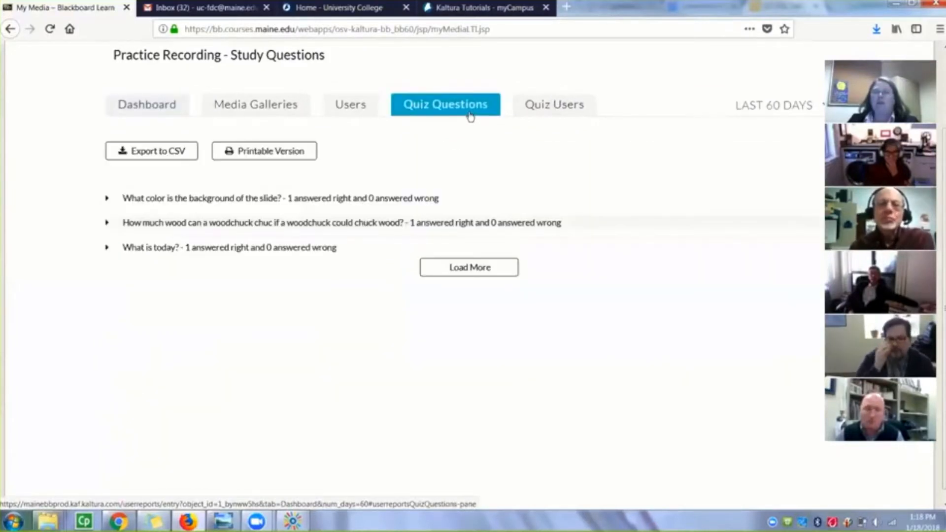
pyautogui.click(108, 198)
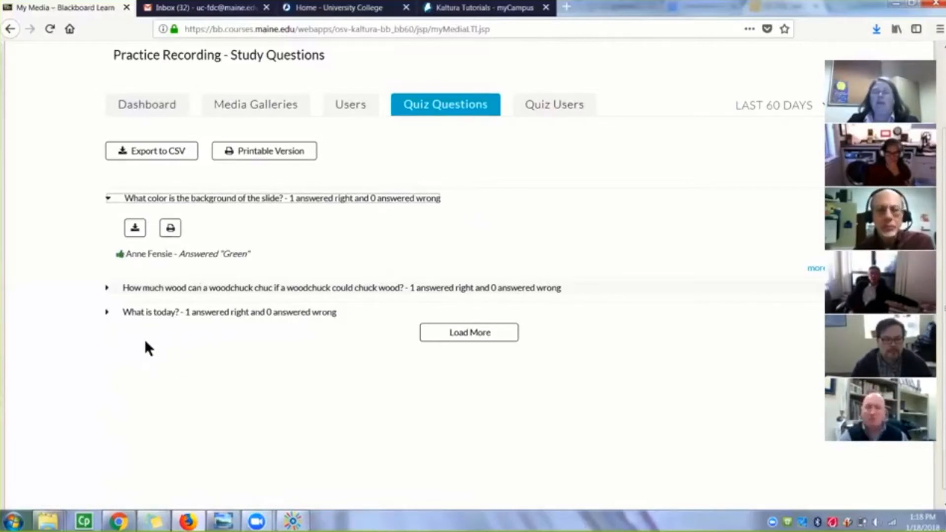
pyautogui.click(108, 288)
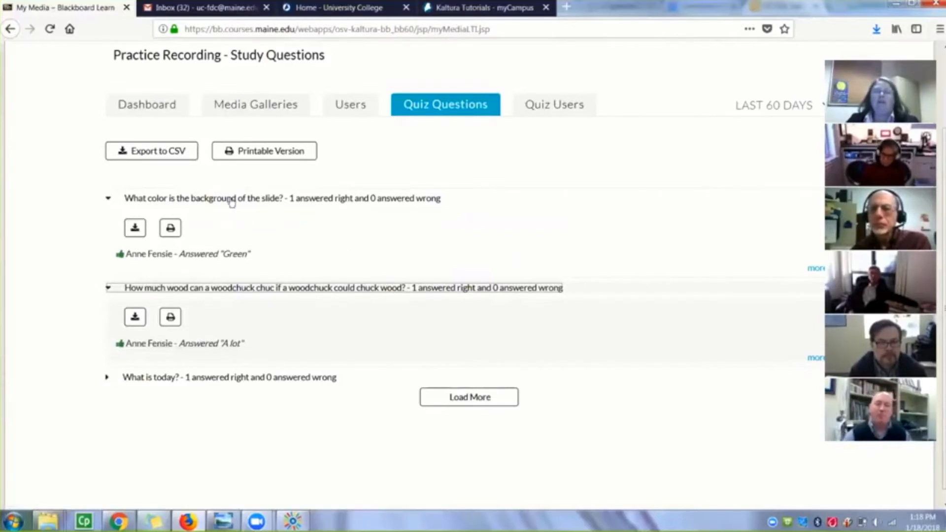
pyautogui.click(559, 110)
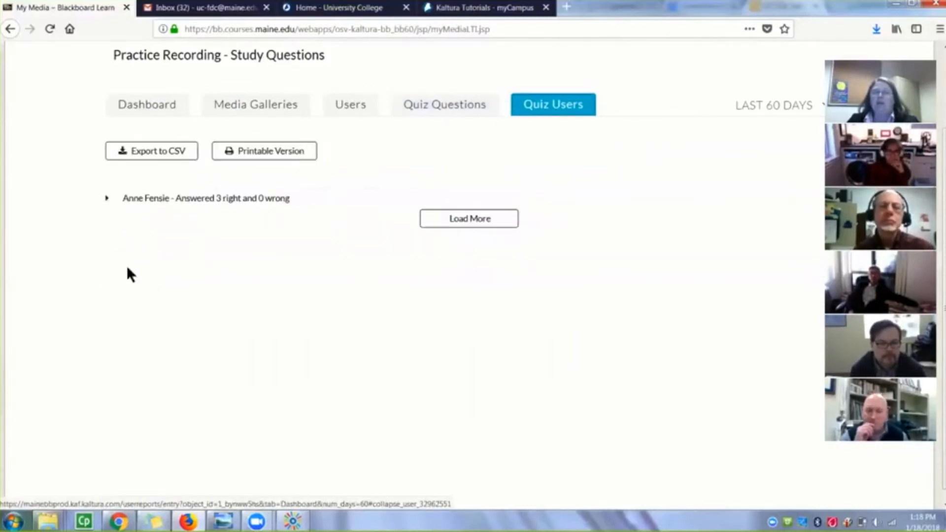
pyautogui.click(107, 199)
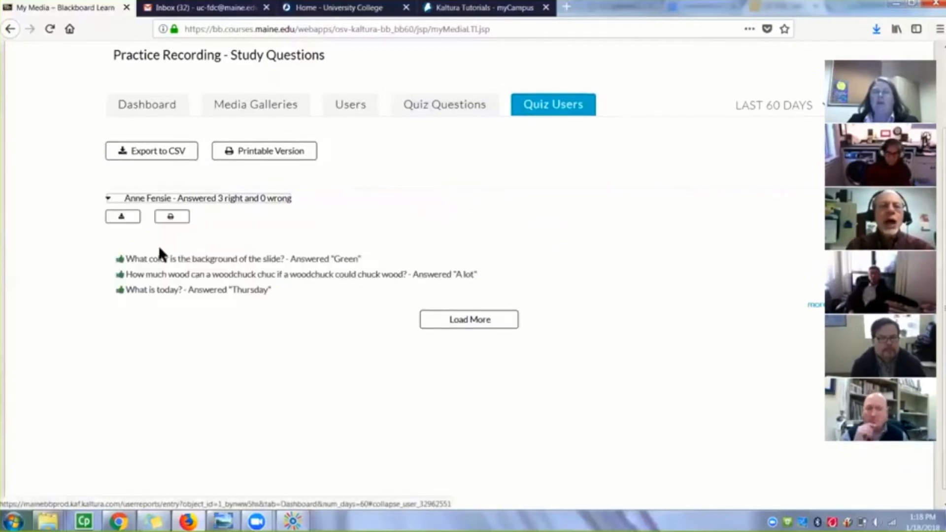